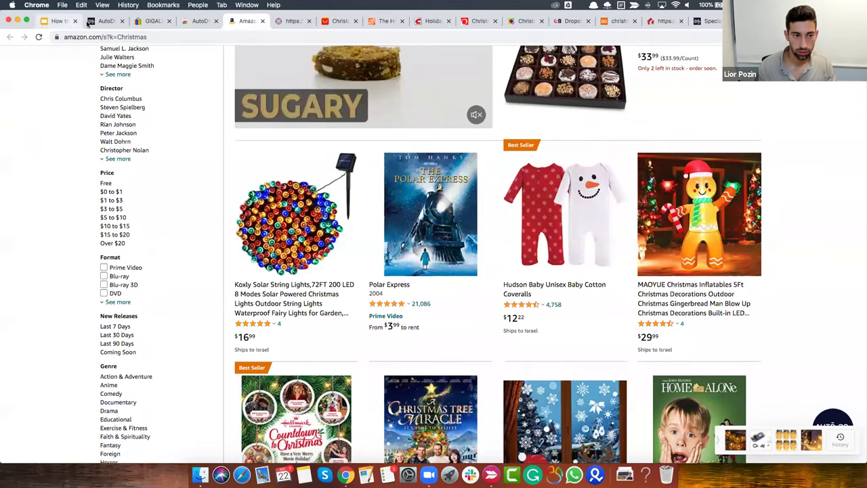
Step: Switch to the AutoDS uploader, enter the product link and grab the product details
{"action": "left_click", "coordinate": [103, 21]}
{"action": "left_click", "coordinate": [303, 136]}
{"action": "left_click", "coordinate": [246, 152]}
{"action": "left_click", "coordinate": [106, 181]}
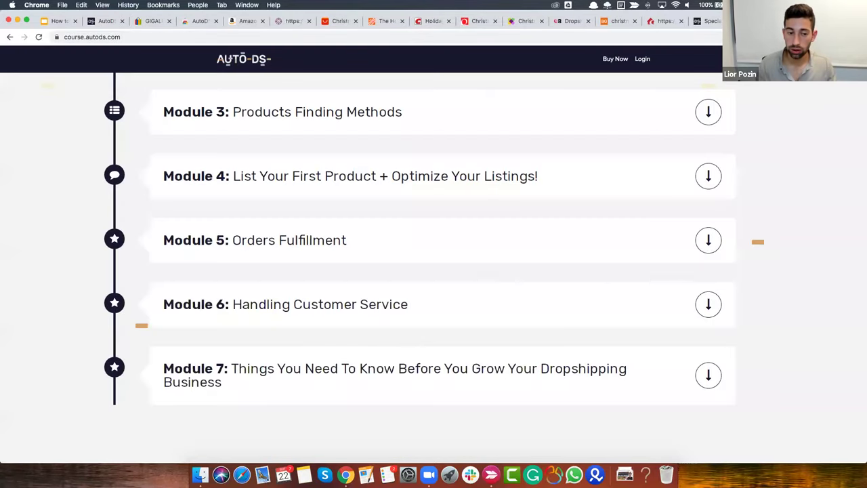
Step: Review the curriculum modules, bonuses and Start Your Online Store offer on the AutoDS course page
{"action": "scroll", "coordinate": [498, 143], "scroll_direction": "up", "scroll_amount": 15}
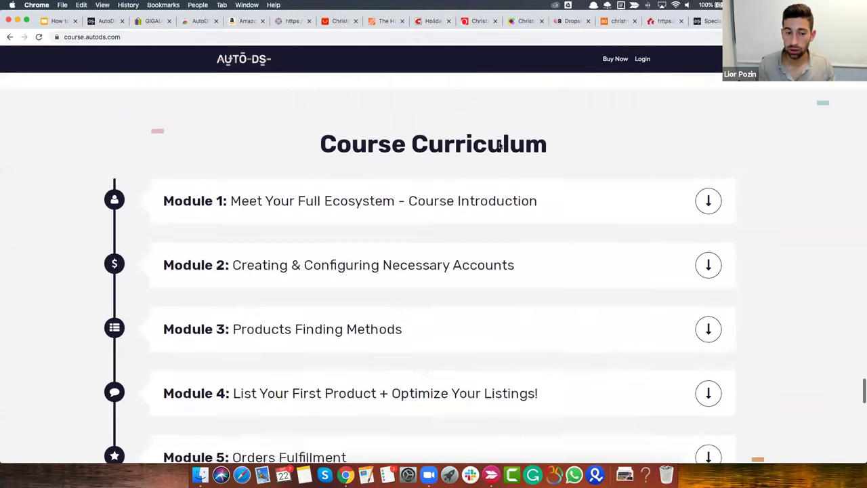
{"action": "scroll", "coordinate": [498, 143], "scroll_direction": "up", "scroll_amount": 15}
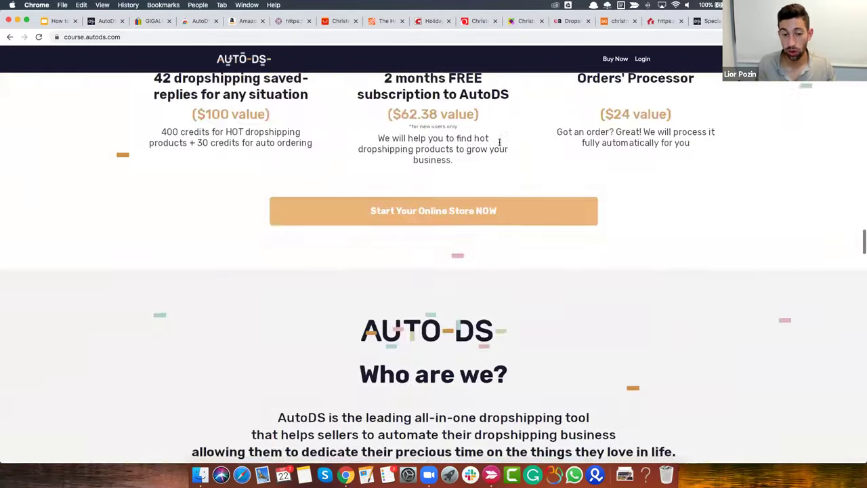
{"action": "scroll", "coordinate": [501, 141], "scroll_direction": "down", "scroll_amount": 2}
{"action": "scroll", "coordinate": [434, 244], "scroll_direction": "down", "scroll_amount": 1}
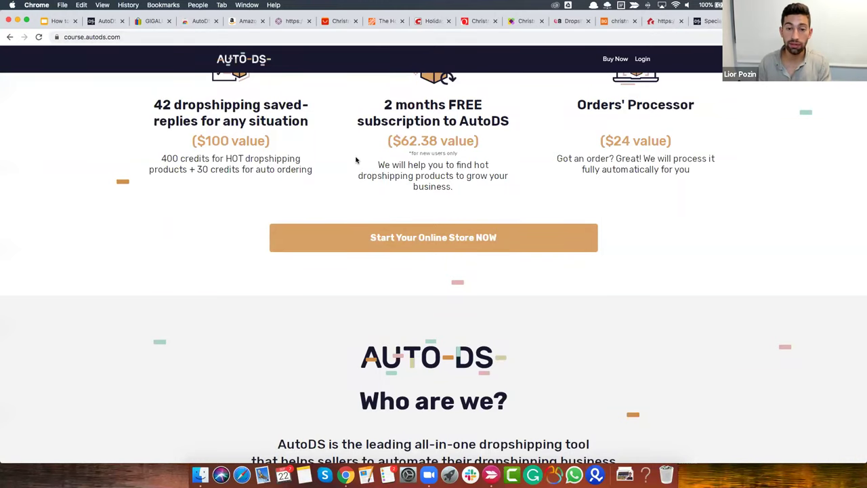
{"action": "scroll", "coordinate": [354, 163], "scroll_direction": "up", "scroll_amount": 10}
Step: Open the eBay Q4 2020 special-offer page and review the Beginner, Advanced and Expert packages
{"action": "left_click", "coordinate": [704, 21]}
{"action": "left_click", "coordinate": [702, 22]}
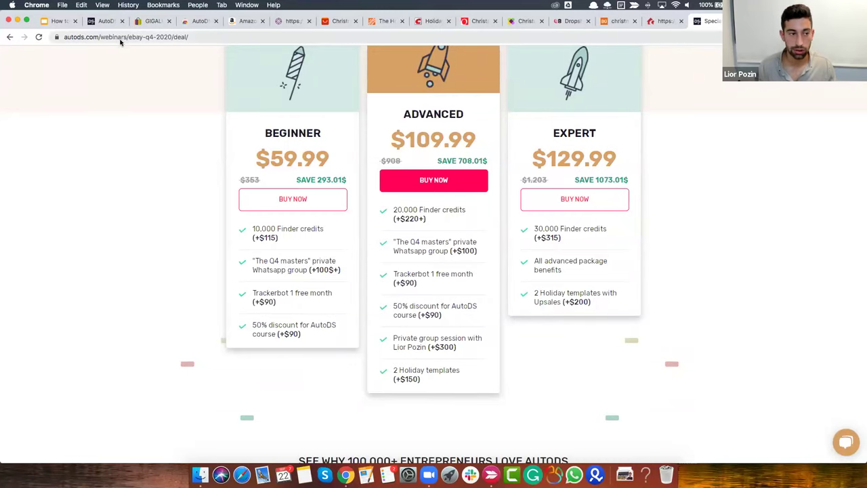
{"action": "scroll", "coordinate": [250, 278], "scroll_direction": "up", "scroll_amount": 1}
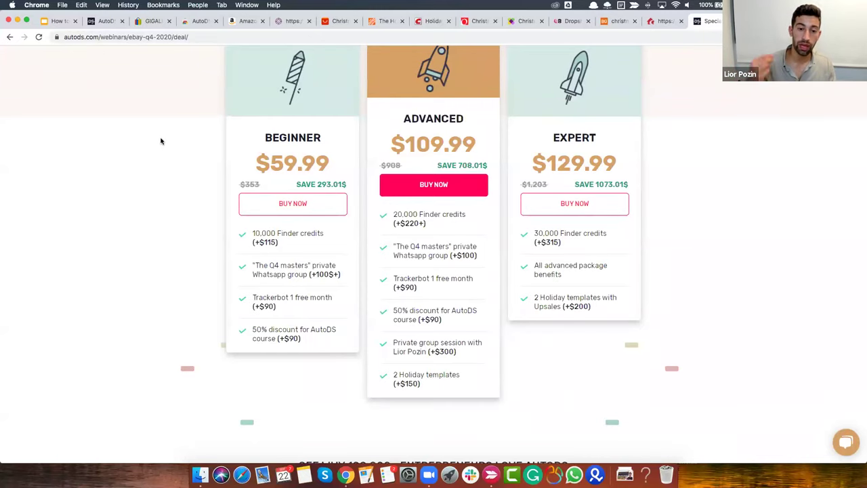
{"action": "scroll", "coordinate": [161, 141], "scroll_direction": "up", "scroll_amount": 1}
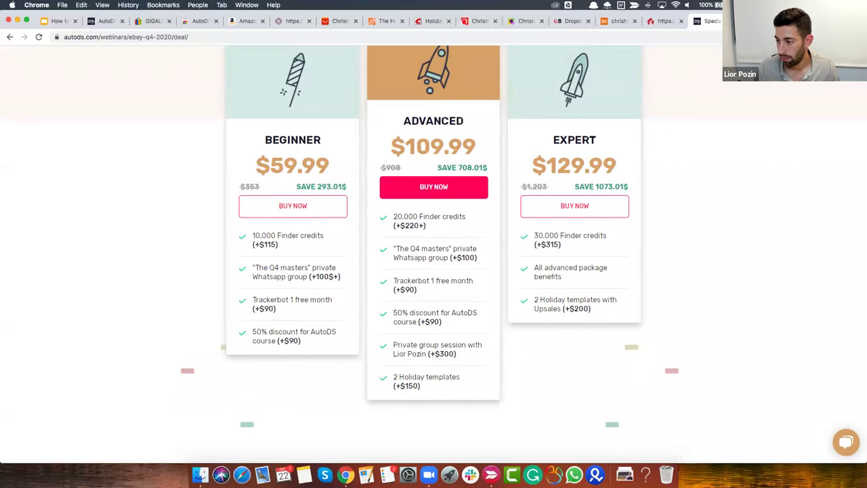
Step: Open the AutoDS Finder, dismiss the error message and view the available source sites
{"action": "left_click", "coordinate": [103, 21]}
{"action": "left_click", "coordinate": [46, 210]}
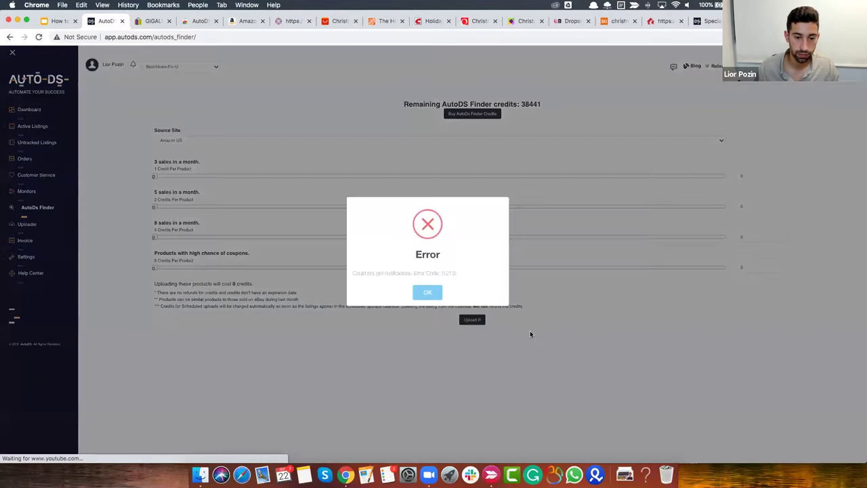
{"action": "left_click", "coordinate": [427, 292]}
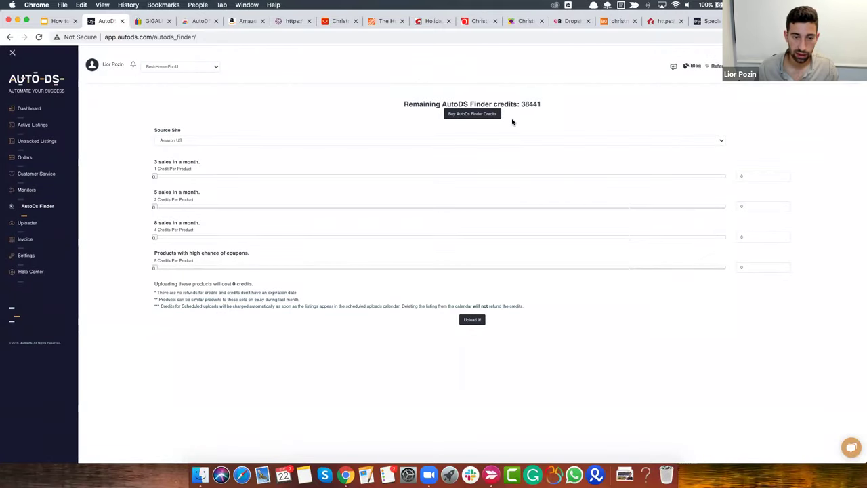
{"action": "left_click", "coordinate": [195, 141]}
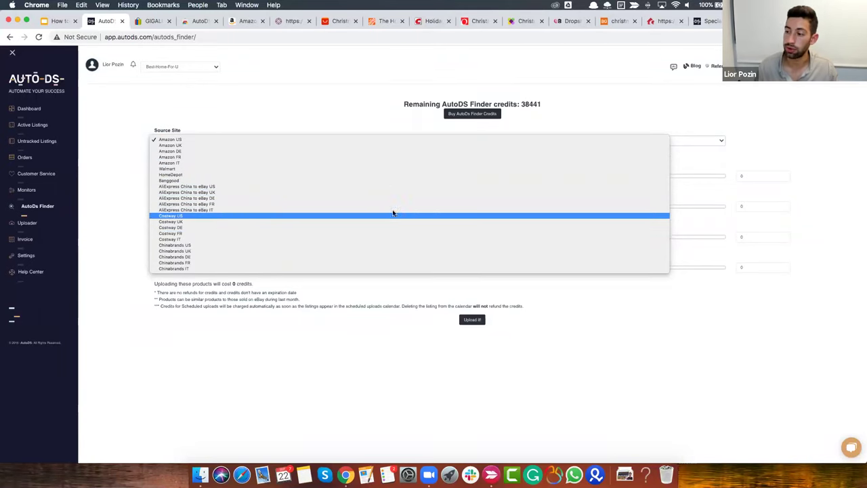
{"action": "left_click", "coordinate": [374, 90]}
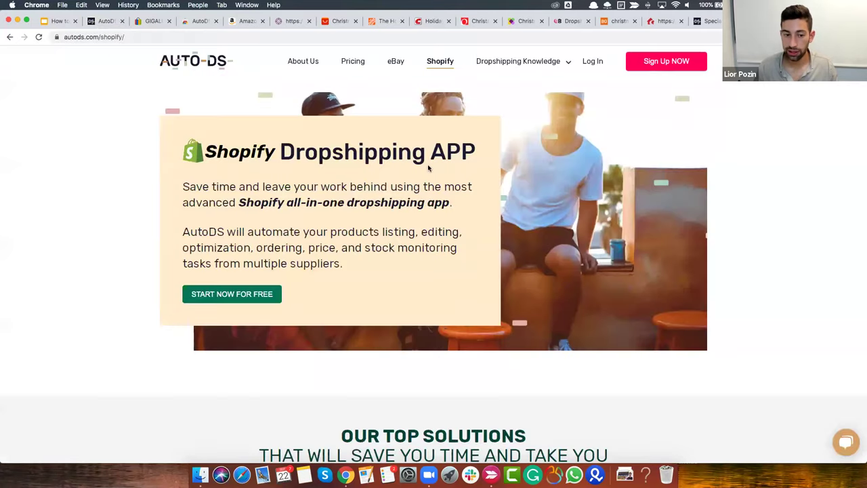
Step: Return to the special-offer page and highlight the Finder credits included in the Beginner package
{"action": "scroll", "coordinate": [430, 169], "scroll_direction": "down", "scroll_amount": 5}
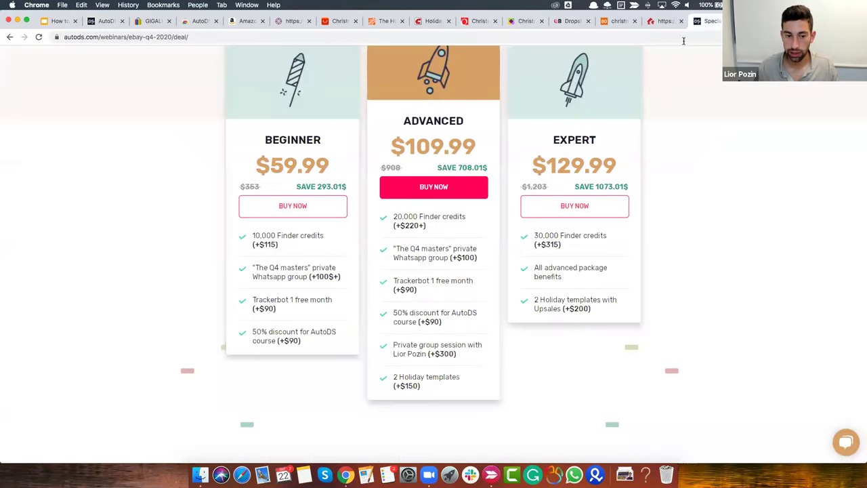
{"action": "left_click_drag", "start_coordinate": [336, 163], "coordinate": [255, 167]}
{"action": "left_click", "coordinate": [323, 275]}
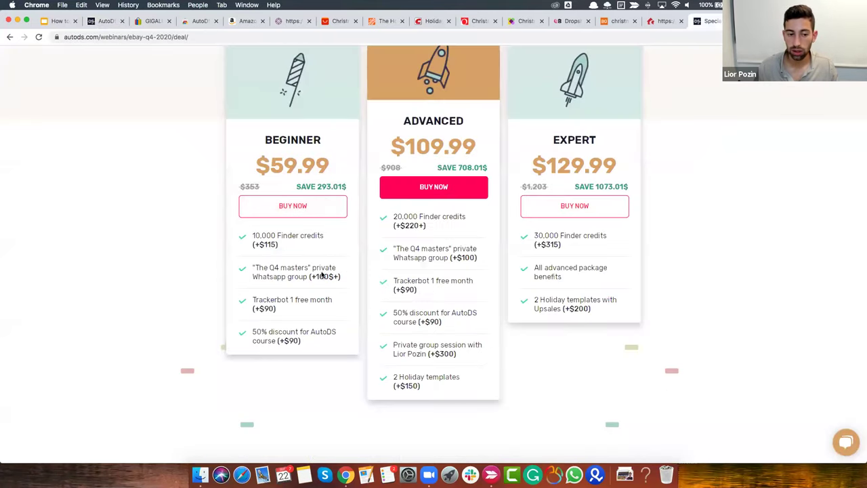
{"action": "left_click_drag", "start_coordinate": [286, 252], "coordinate": [266, 237]}
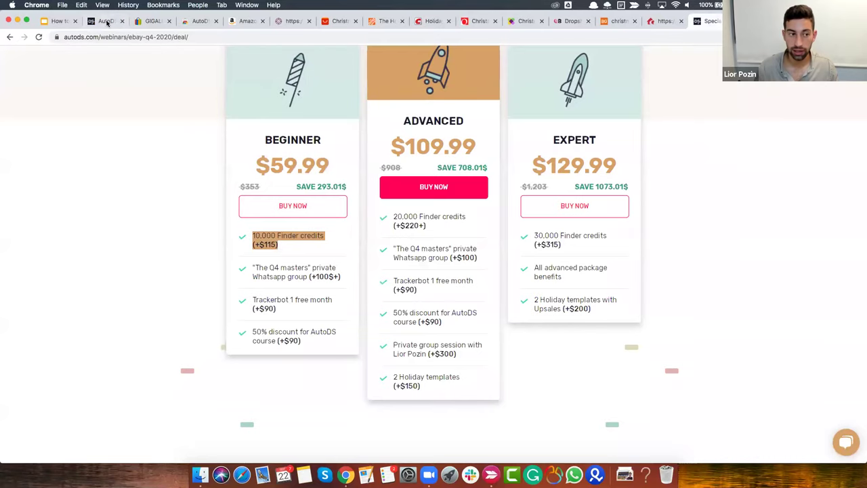
Step: In the AutoDS Finder, set products with high chance of coupons to 21 and compare the credits per product of each sales tier
{"action": "left_click", "coordinate": [108, 20]}
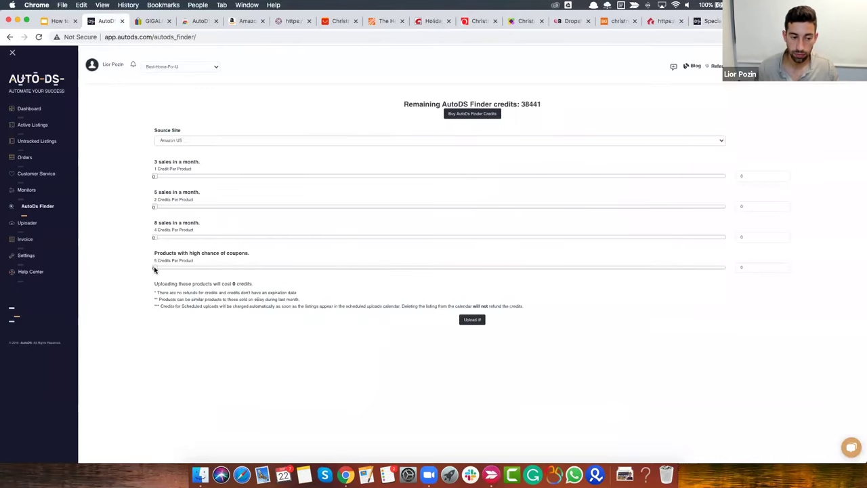
{"action": "left_click_drag", "start_coordinate": [155, 269], "coordinate": [160, 229]}
{"action": "double_click", "coordinate": [163, 230]}
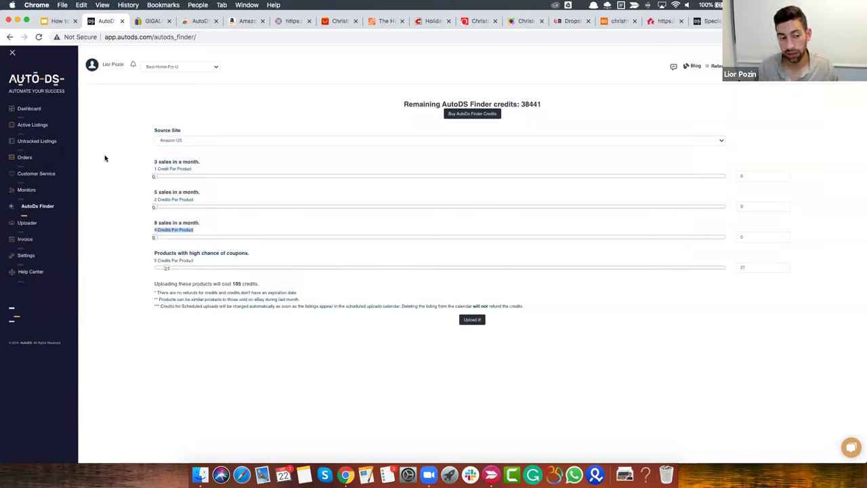
{"action": "left_click_drag", "start_coordinate": [153, 191], "coordinate": [197, 201]}
{"action": "left_click_drag", "start_coordinate": [192, 162], "coordinate": [165, 169]}
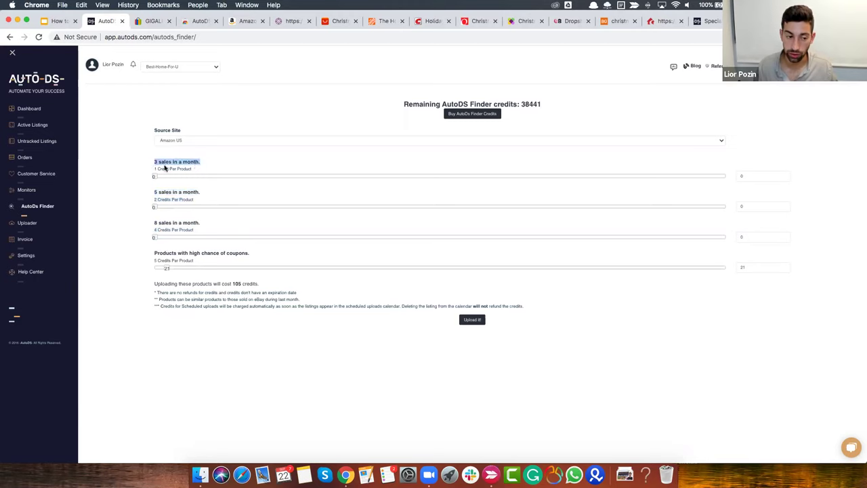
{"action": "left_click", "coordinate": [259, 107]}
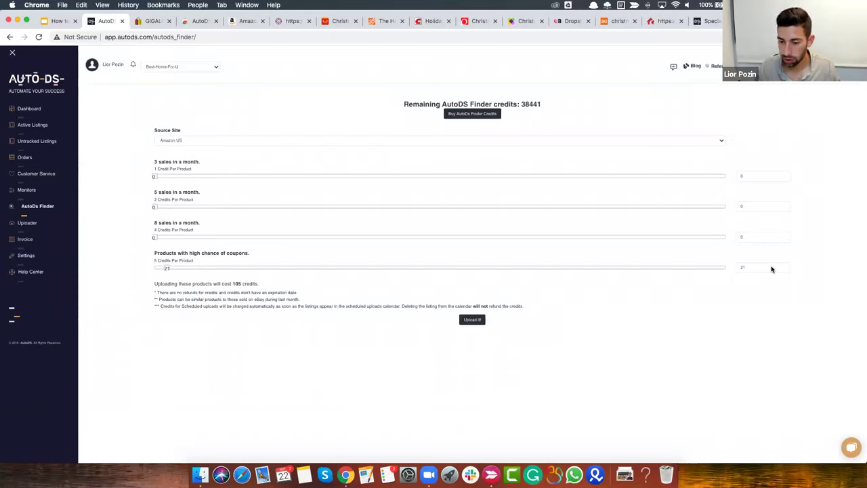
Step: In the uploader, enter the Amazon link of the MAXORA Personalized Survived Christmas Decorations and grab the product details
{"action": "left_click", "coordinate": [48, 225]}
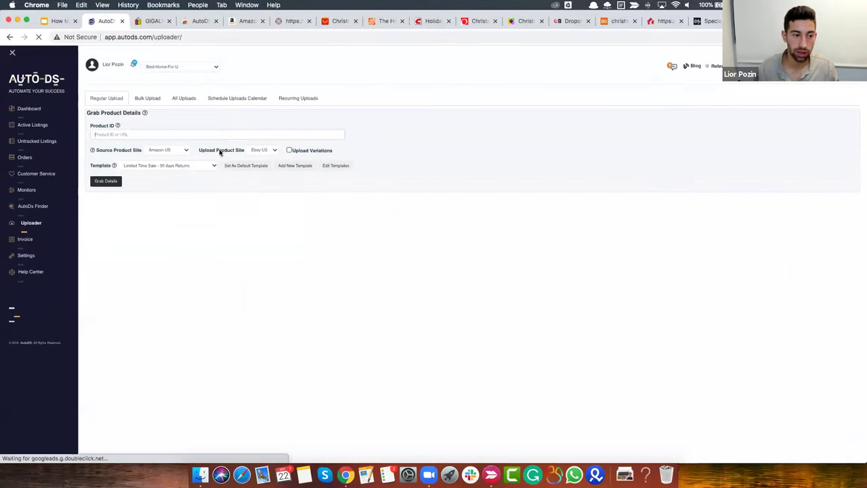
{"action": "left_click", "coordinate": [226, 135]}
{"action": "left_click", "coordinate": [140, 151]}
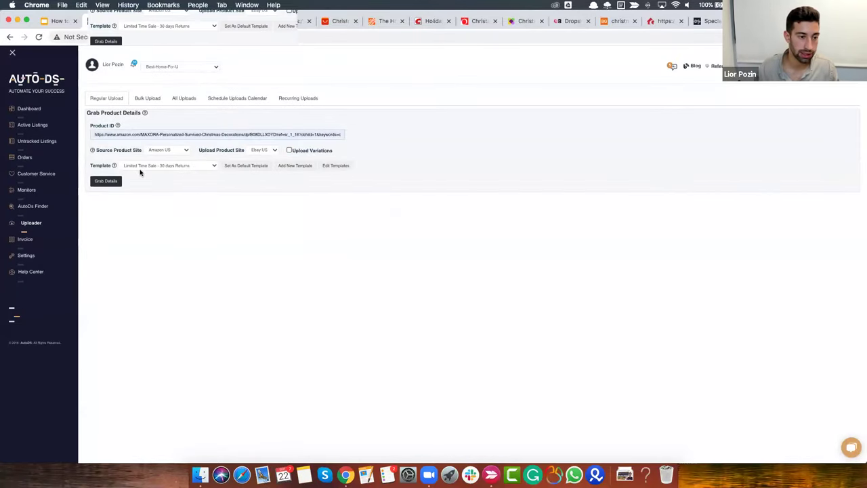
{"action": "left_click", "coordinate": [105, 181]}
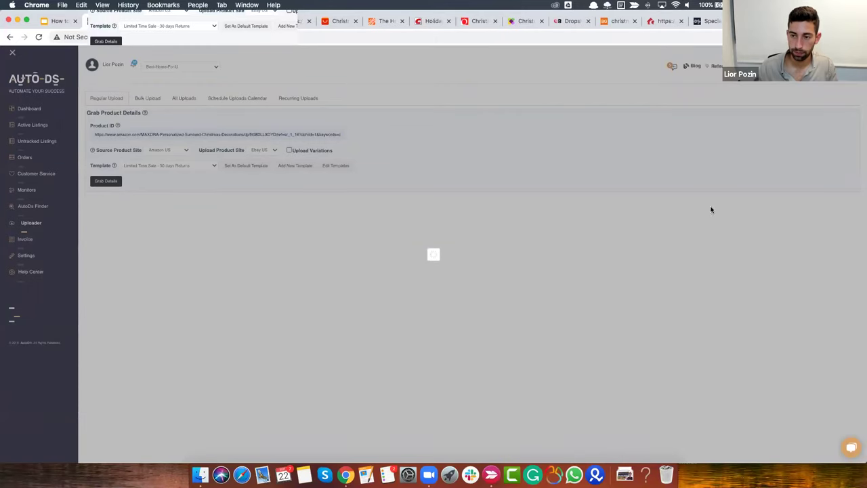
Step: Return to the special-offer page and highlight "The Q4 masters" private Whatsapp group benefit in the Beginner package
{"action": "left_click", "coordinate": [708, 21]}
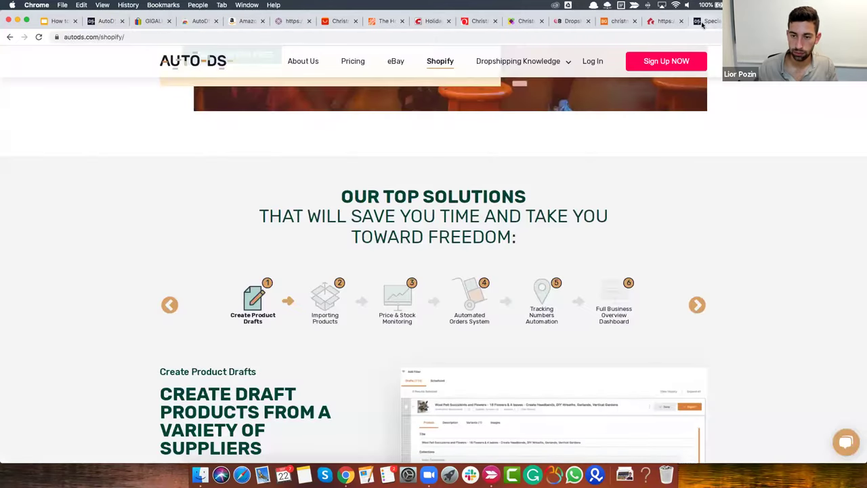
{"action": "scroll", "coordinate": [490, 186], "scroll_direction": "down", "scroll_amount": 5}
{"action": "left_click", "coordinate": [285, 266]}
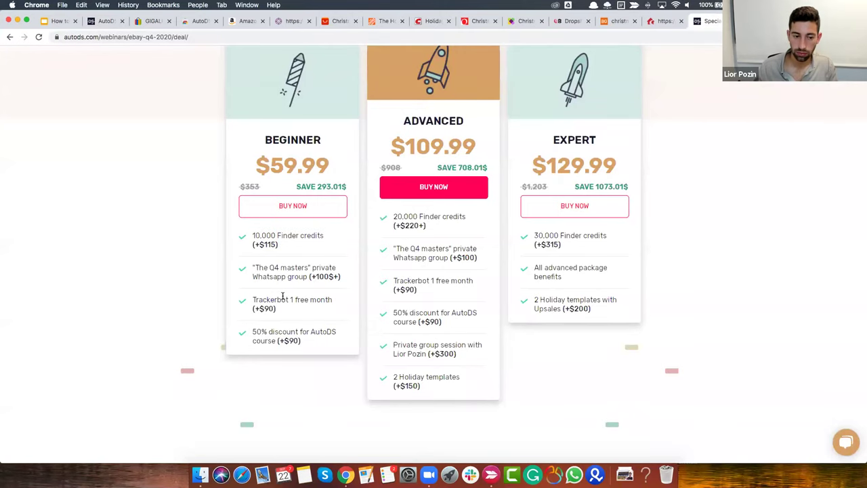
{"action": "left_click_drag", "start_coordinate": [347, 281], "coordinate": [252, 266]}
{"action": "left_click", "coordinate": [260, 266]}
{"action": "triple_click", "coordinate": [259, 266]}
{"action": "left_click", "coordinate": [269, 271]}
{"action": "triple_click", "coordinate": [268, 270]}
{"action": "double_click", "coordinate": [288, 268]}
{"action": "left_click", "coordinate": [310, 275]}
{"action": "triple_click", "coordinate": [335, 275]}
{"action": "left_click", "coordinate": [339, 276]}
{"action": "left_click_drag", "start_coordinate": [339, 276], "coordinate": [260, 267]}
{"action": "left_click", "coordinate": [260, 267]}
{"action": "scroll", "coordinate": [143, 180], "scroll_direction": "up", "scroll_amount": 1}
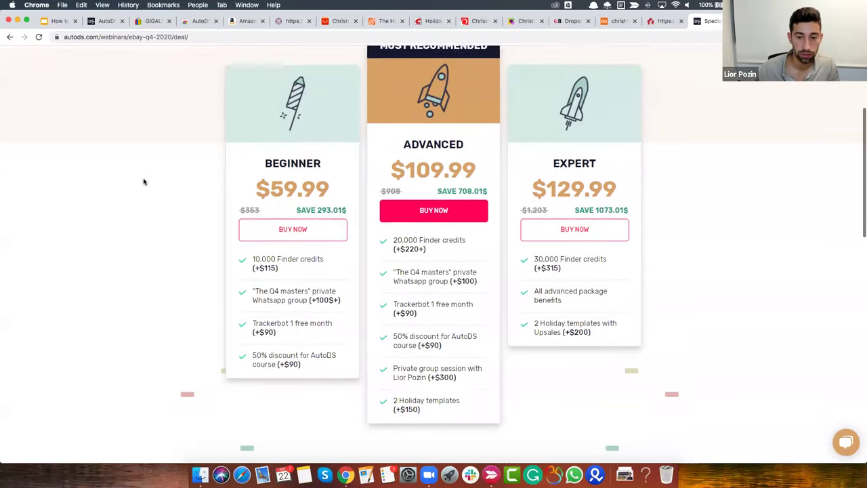
Step: Review the grabbed product's category and item specifics in the uploader, and open the form for adding an item specific
{"action": "left_click", "coordinate": [58, 21]}
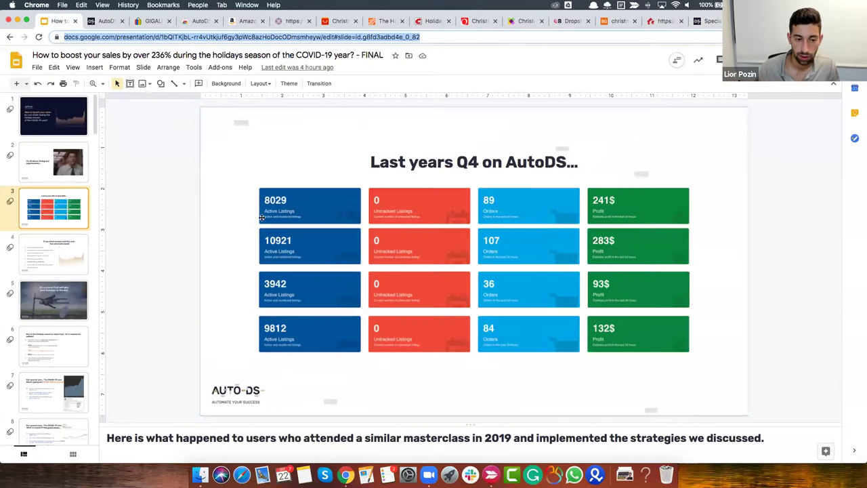
{"action": "left_click", "coordinate": [105, 21]}
{"action": "scroll", "coordinate": [467, 305], "scroll_direction": "down", "scroll_amount": 5}
{"action": "scroll", "coordinate": [467, 305], "scroll_direction": "up", "scroll_amount": 1}
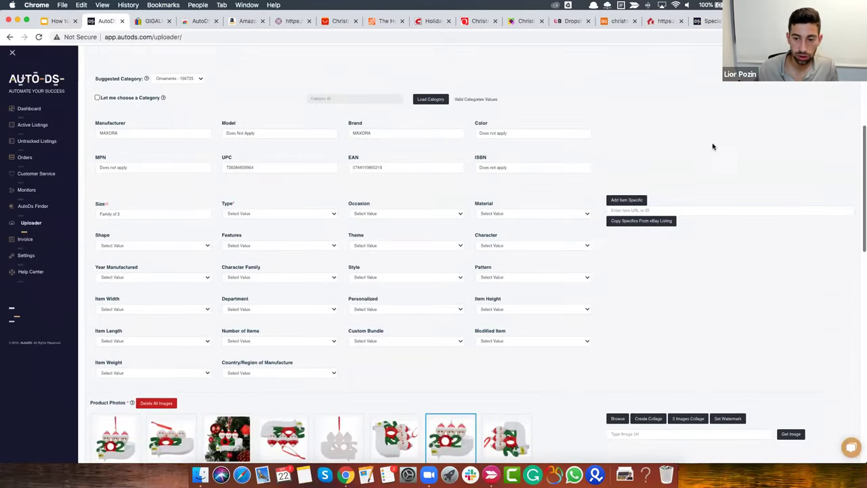
{"action": "left_click", "coordinate": [624, 204]}
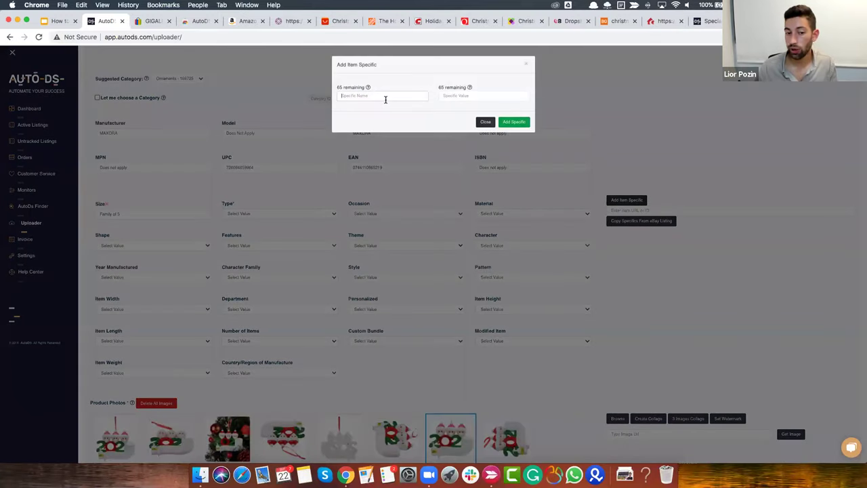
{"action": "left_click", "coordinate": [386, 100]}
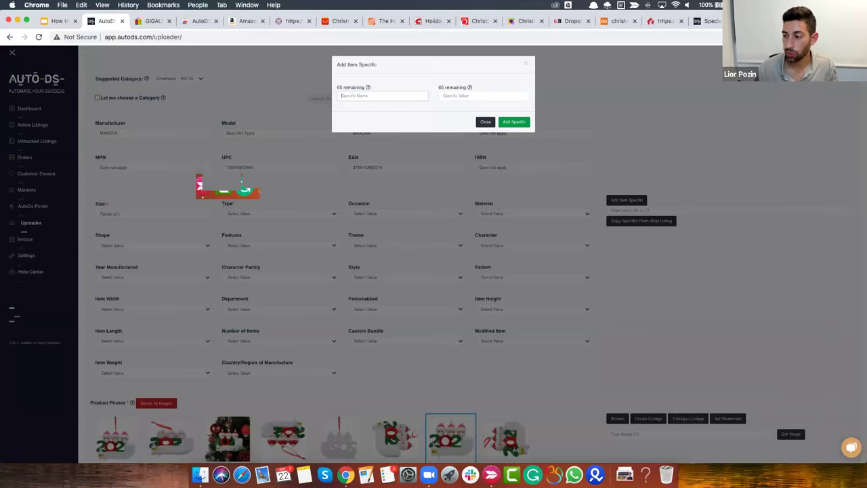
{"action": "left_click", "coordinate": [326, 288]}
Step: Reopen the AutoDS Finder and set products with high chance of coupons to 226
{"action": "left_click", "coordinate": [32, 206]}
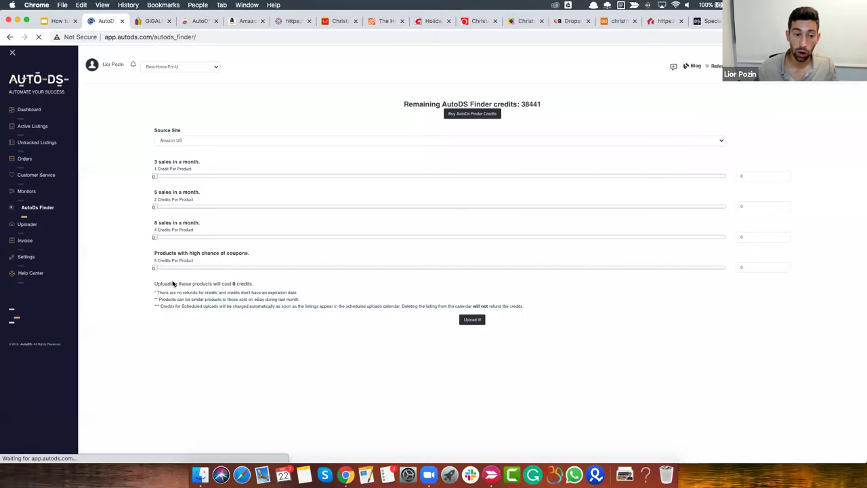
{"action": "left_click_drag", "start_coordinate": [155, 268], "coordinate": [284, 248]}
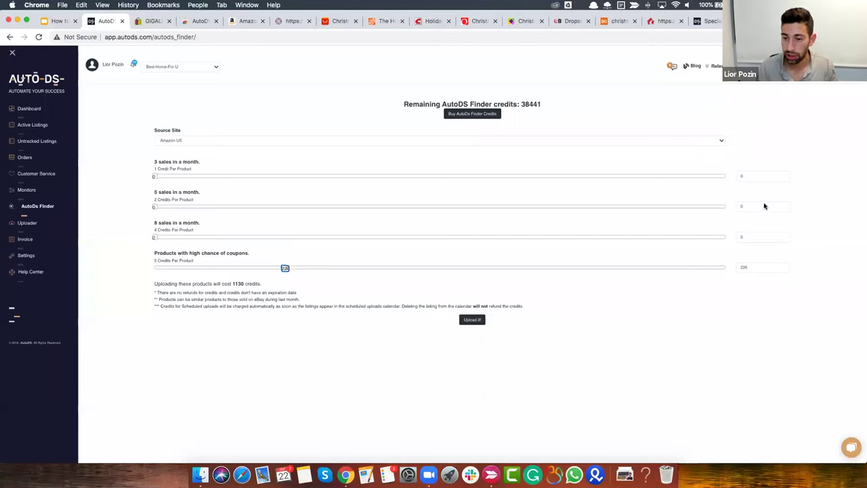
Step: Review the headline, countdown timer and package prices on the special-offer page
{"action": "left_click", "coordinate": [704, 21]}
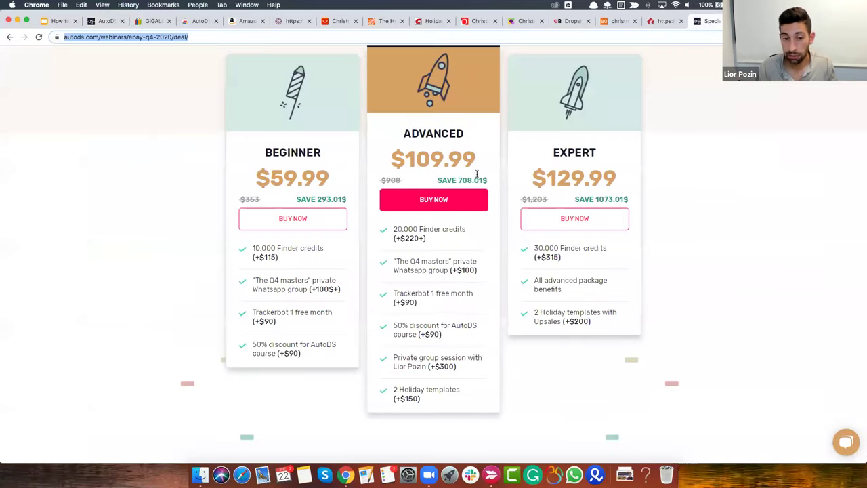
{"action": "scroll", "coordinate": [448, 138], "scroll_direction": "up", "scroll_amount": 5}
{"action": "scroll", "coordinate": [448, 137], "scroll_direction": "down", "scroll_amount": 2}
{"action": "left_click_drag", "start_coordinate": [500, 167], "coordinate": [420, 137]}
{"action": "left_click", "coordinate": [343, 137]}
{"action": "scroll", "coordinate": [343, 146], "scroll_direction": "down", "scroll_amount": 2}
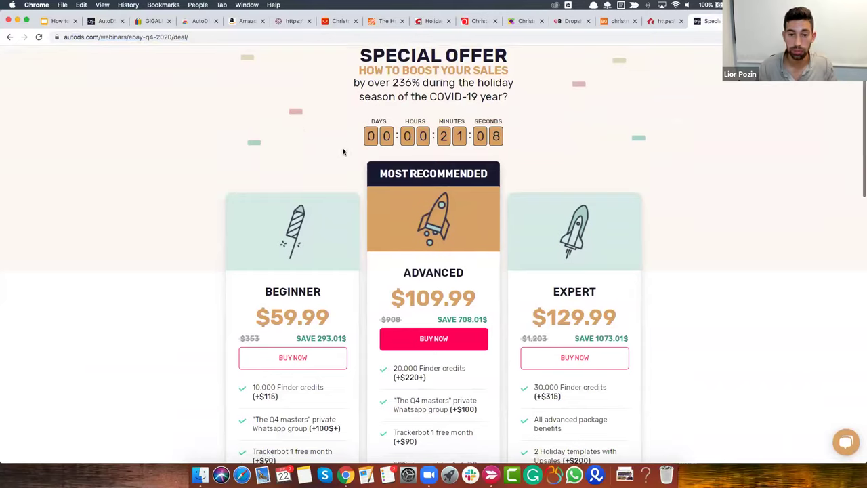
Step: Check the AutoDS Finder product selection once more and return to the special-offer packages
{"action": "left_click", "coordinate": [58, 23]}
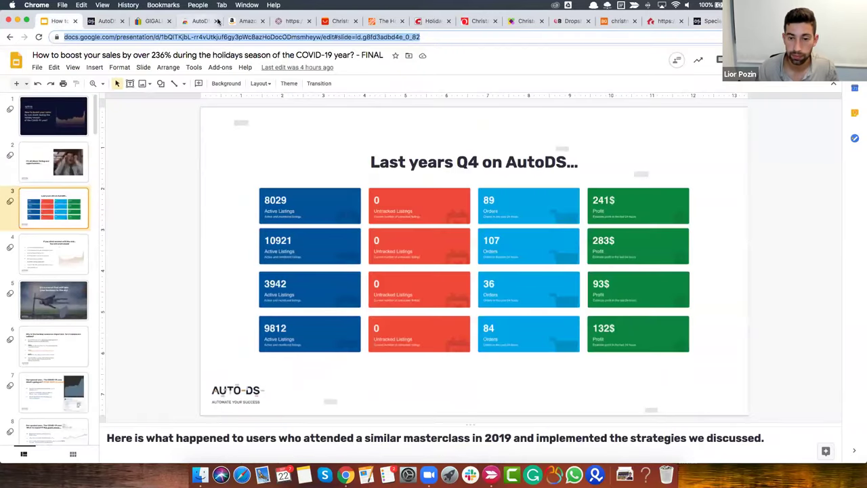
{"action": "left_click", "coordinate": [105, 21]}
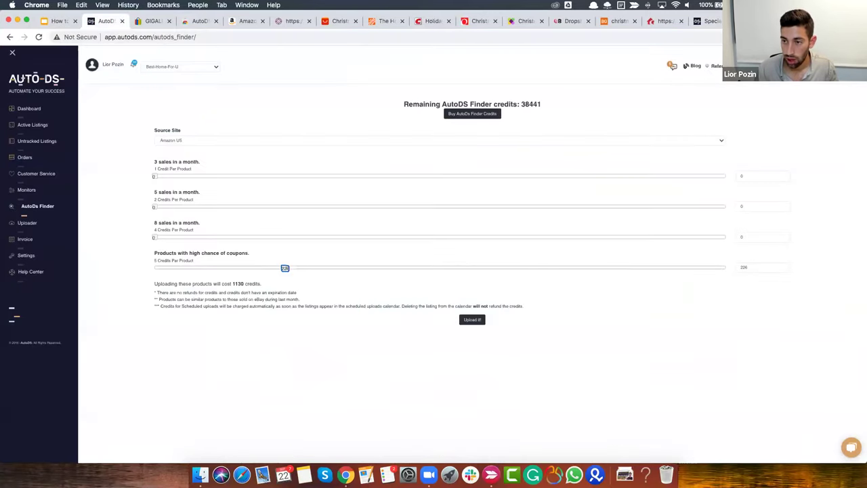
{"action": "key", "text": "ctrl+shift+Tab"}
{"action": "key", "text": "ctrl+shift+Tab"}
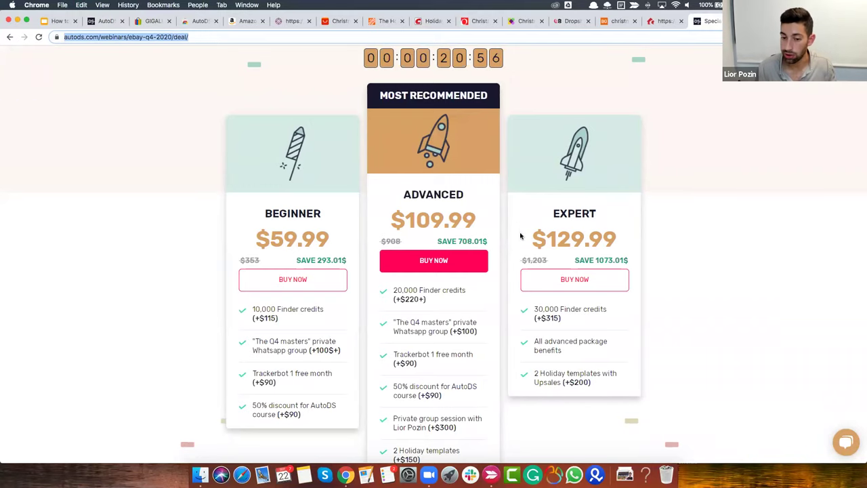
Step: Look through the open AutoDS Shopify, Costway, AutoDS course, AutoDS Finder and Home Depot pages
{"action": "left_click", "coordinate": [613, 21]}
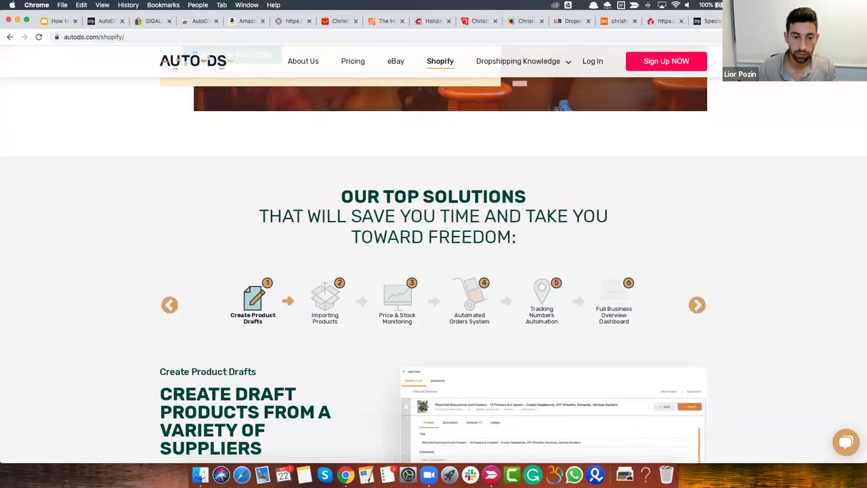
{"action": "left_click", "coordinate": [654, 21]}
{"action": "left_click", "coordinate": [664, 23]}
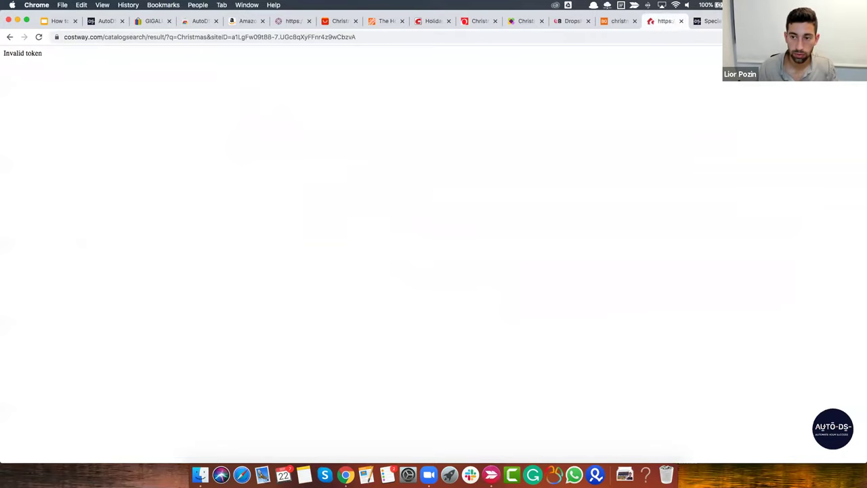
{"action": "key", "text": "super+alt+Left"}
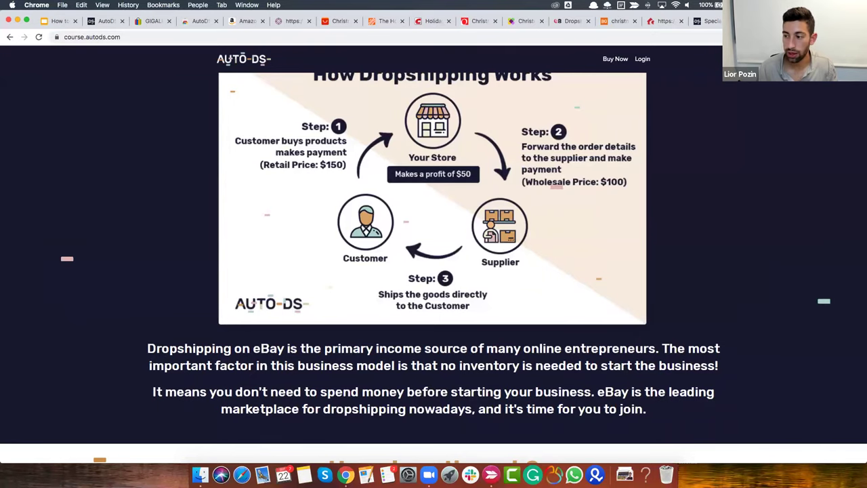
{"action": "left_click", "coordinate": [105, 22]}
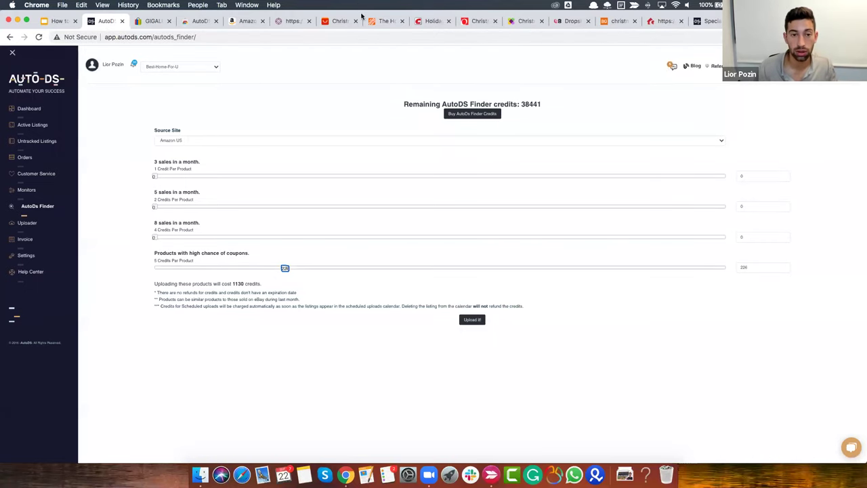
{"action": "left_click", "coordinate": [385, 21]}
{"action": "scroll", "coordinate": [435, 170], "scroll_direction": "up", "scroll_amount": 8}
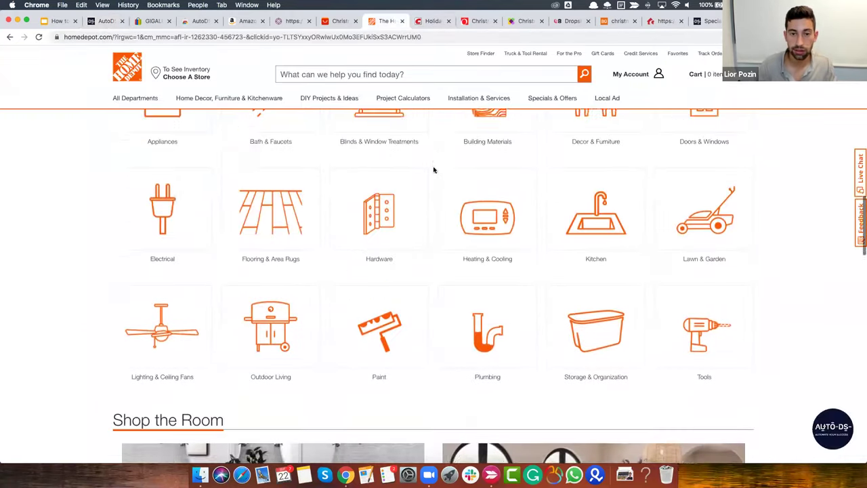
Step: Open AliExpress in a new tab and go to its Big Discounts products
{"action": "key", "text": "super+t"}
{"action": "type", "text": "ali"}
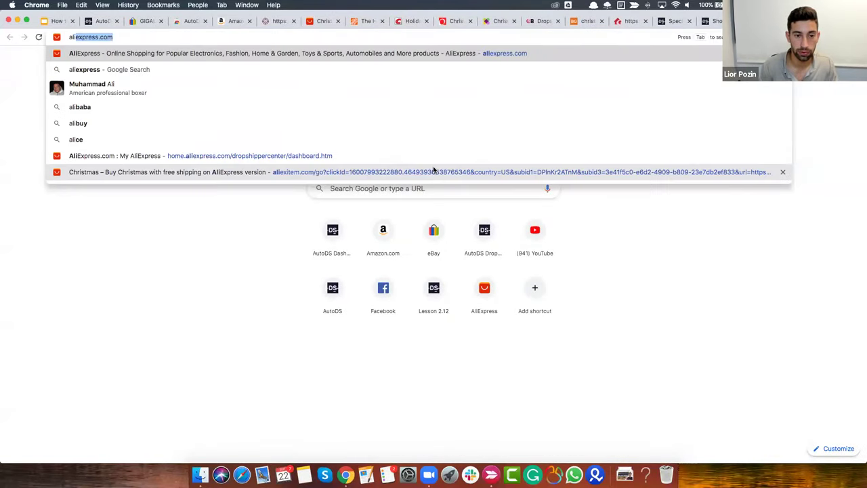
{"action": "key", "text": "Return"}
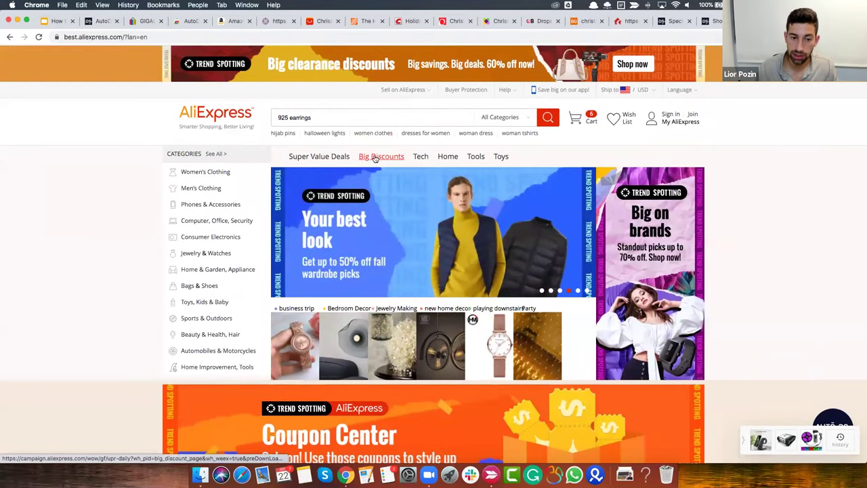
{"action": "left_click", "coordinate": [375, 158]}
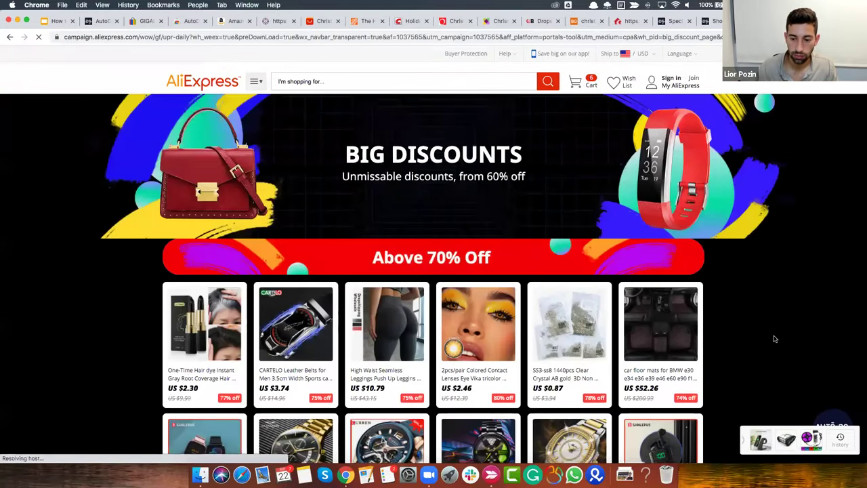
{"action": "scroll", "coordinate": [776, 339], "scroll_direction": "down", "scroll_amount": 5}
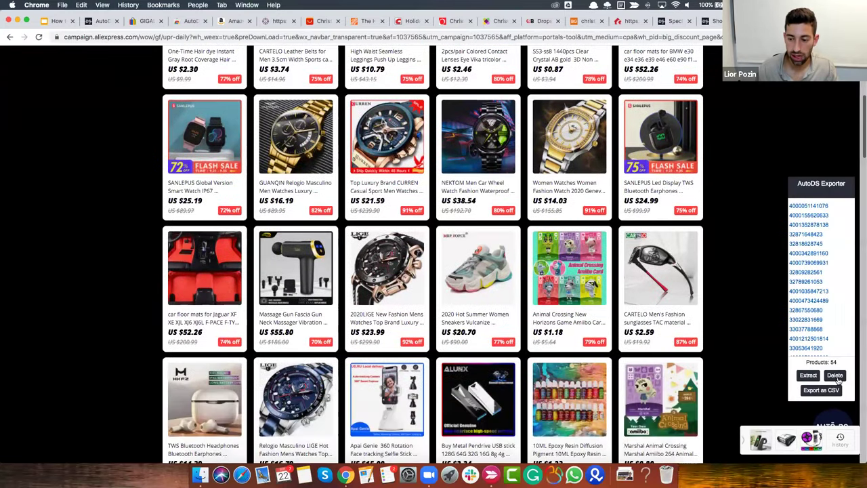
Step: Clear the AutoDS Exporter list and extract the product IDs again from the further loaded Big Discounts page
{"action": "left_click", "coordinate": [837, 378]}
{"action": "scroll", "coordinate": [744, 354], "scroll_direction": "down", "scroll_amount": 2}
{"action": "scroll", "coordinate": [743, 354], "scroll_direction": "down", "scroll_amount": 7}
{"action": "scroll", "coordinate": [731, 321], "scroll_direction": "down", "scroll_amount": 12}
{"action": "scroll", "coordinate": [510, 186], "scroll_direction": "up", "scroll_amount": 15}
{"action": "scroll", "coordinate": [511, 190], "scroll_direction": "up", "scroll_amount": 6}
{"action": "scroll", "coordinate": [736, 275], "scroll_direction": "down", "scroll_amount": 6}
{"action": "scroll", "coordinate": [635, 288], "scroll_direction": "down", "scroll_amount": 10}
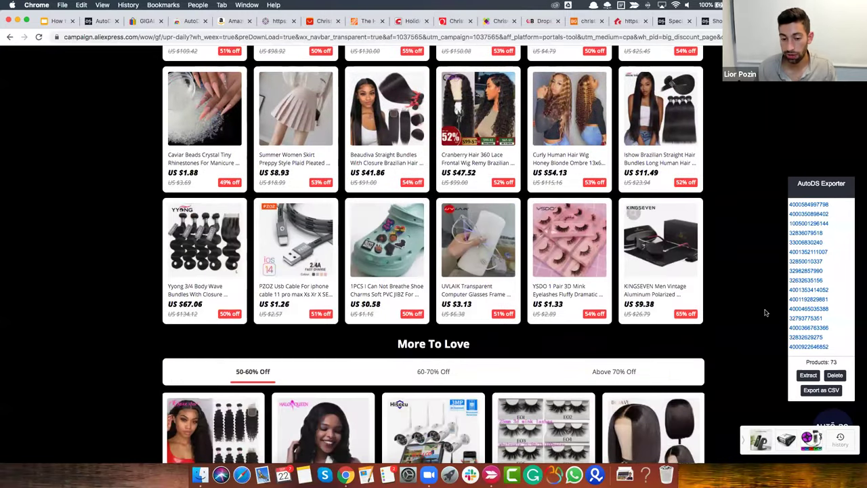
Step: Copy all extracted product IDs into the products-to-upload list of the AutoDS bulk uploader
{"action": "left_click", "coordinate": [790, 203]}
{"action": "key", "text": "ctrl+a"}
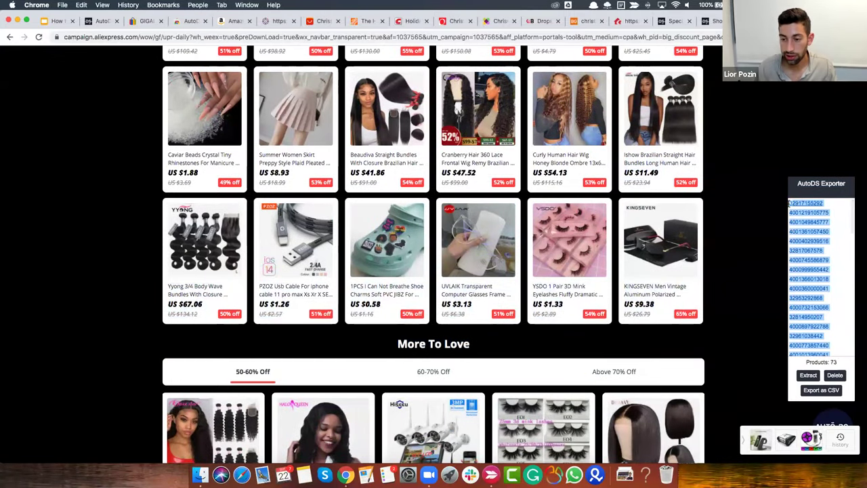
{"action": "left_click", "coordinate": [101, 21]}
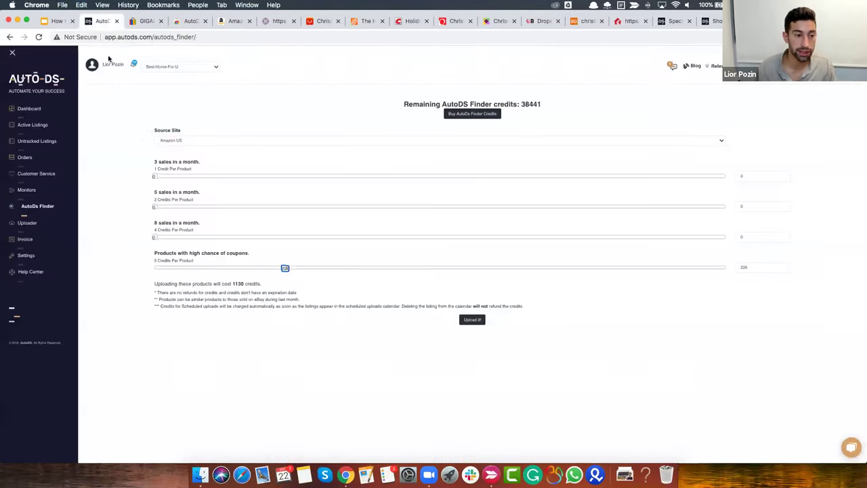
{"action": "left_click", "coordinate": [46, 222]}
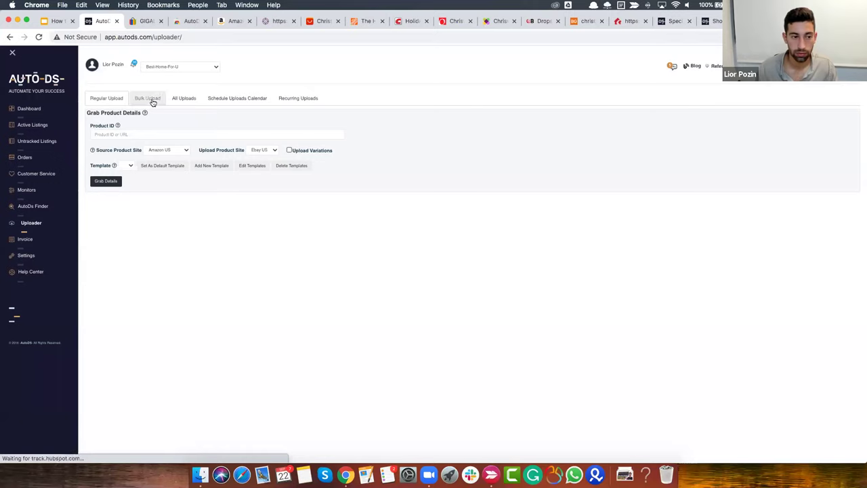
{"action": "left_click", "coordinate": [147, 98]}
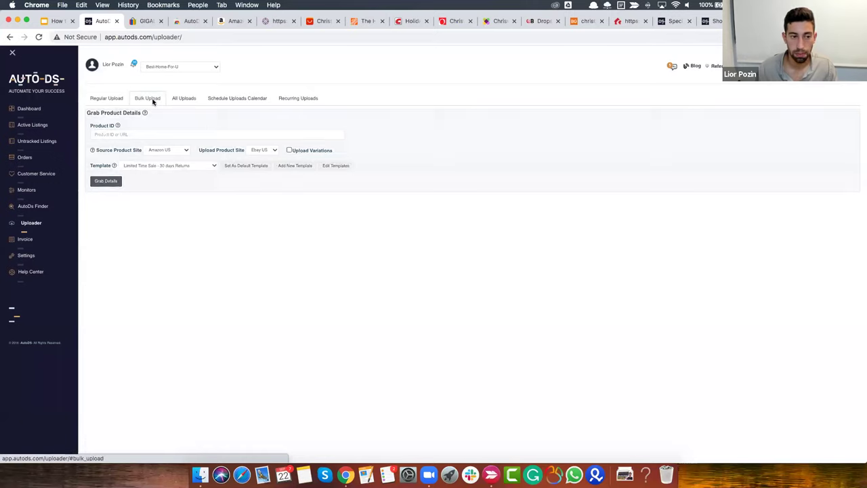
{"action": "left_click", "coordinate": [163, 136]}
{"action": "key", "text": "super+v"}
{"action": "scroll", "coordinate": [277, 267], "scroll_direction": "down", "scroll_amount": 1}
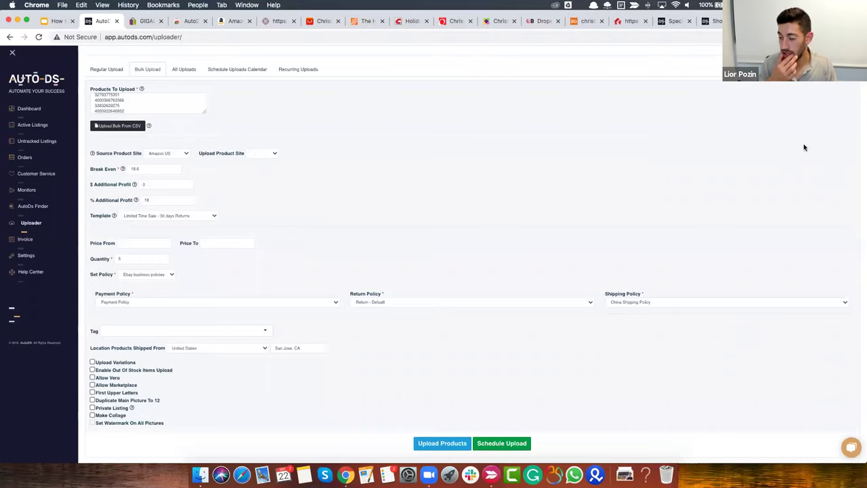
Step: Search Google for alitools, open the Alitools shopping assistant's Chrome Web Store page and check for it among the installed extensions
{"action": "key", "text": "super+t"}
{"action": "type", "text": "alie"}
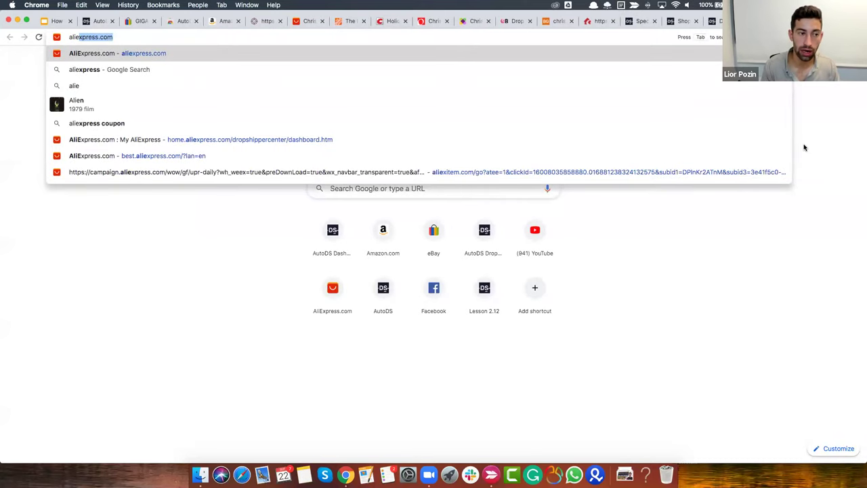
{"action": "key", "text": "BackSpace"}
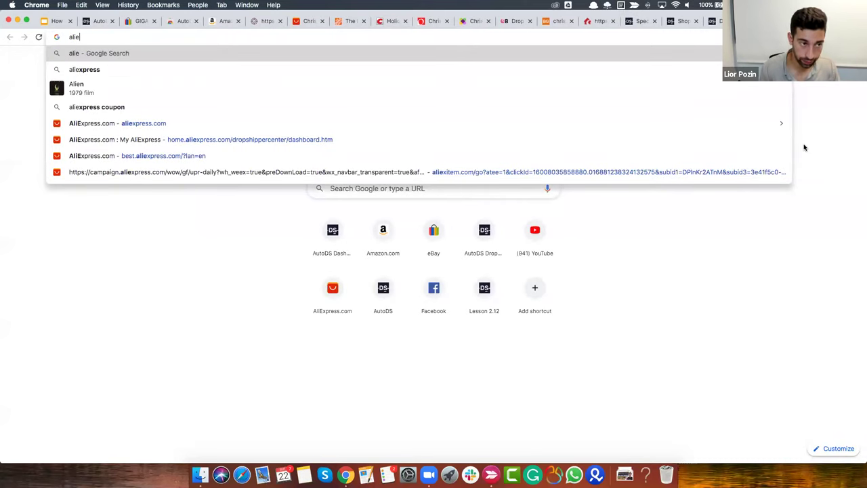
{"action": "key", "text": "BackSpace"}
{"action": "type", "text": "tools"}
{"action": "key", "text": "Return"}
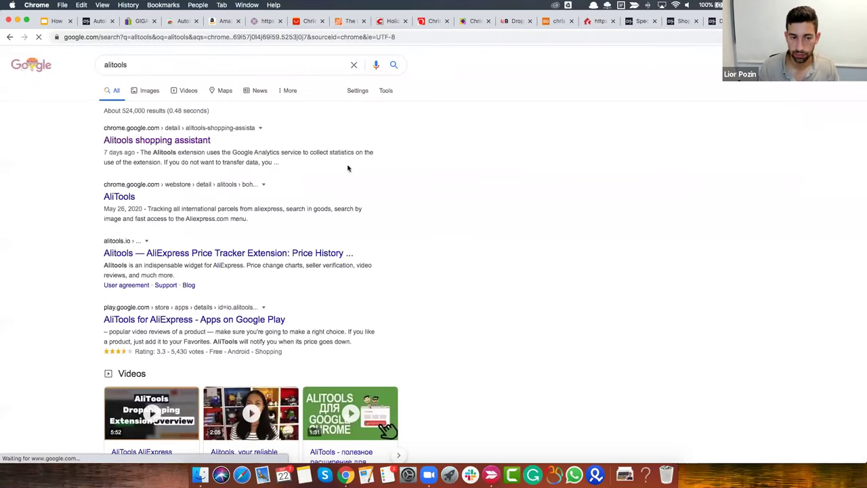
{"action": "left_click", "coordinate": [182, 141]}
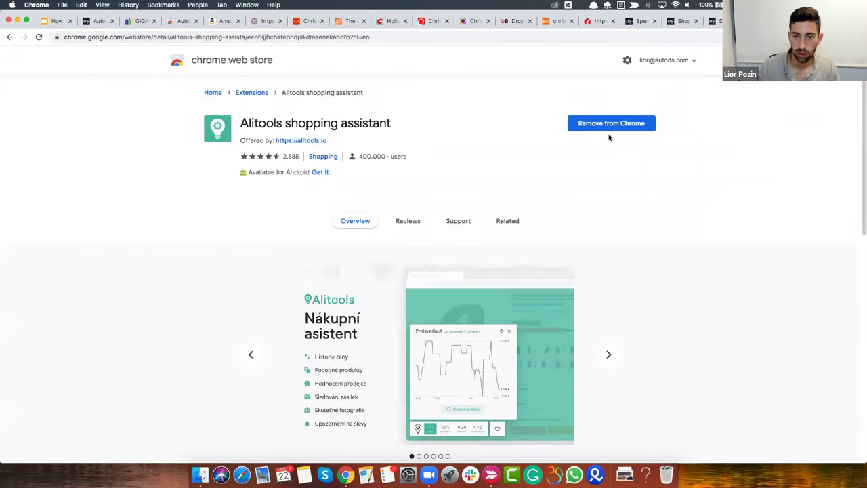
{"action": "left_click", "coordinate": [824, 37]}
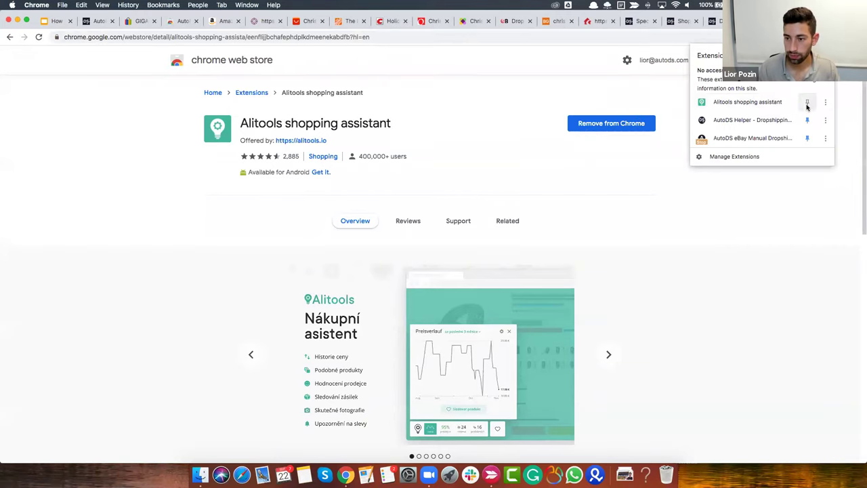
{"action": "left_click", "coordinate": [665, 108]}
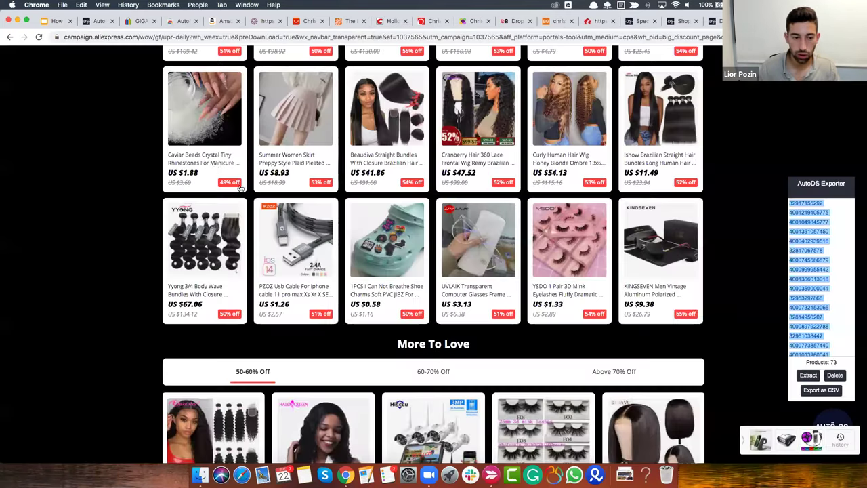
Step: Open the MISSFOX women's Geneva watch from AliExpress Big Discounts and review its seller rating in Alitools
{"action": "scroll", "coordinate": [466, 181], "scroll_direction": "down", "scroll_amount": 5}
{"action": "scroll", "coordinate": [467, 182], "scroll_direction": "up", "scroll_amount": 15}
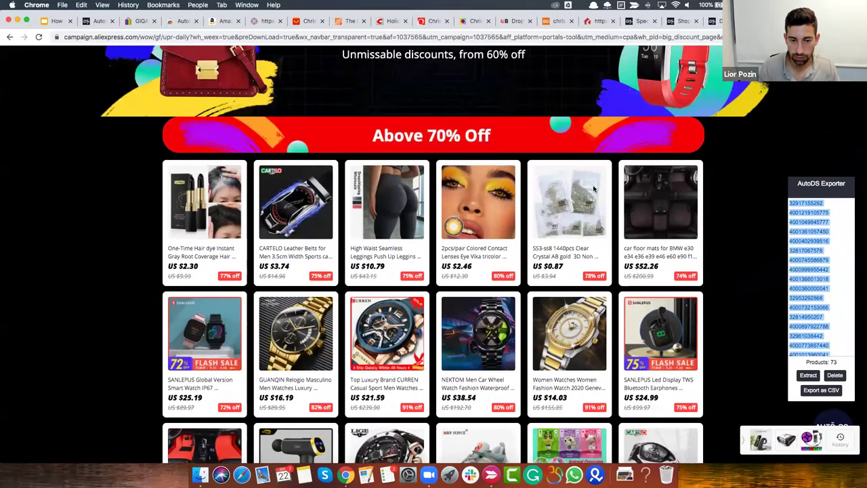
{"action": "left_click", "coordinate": [594, 189]}
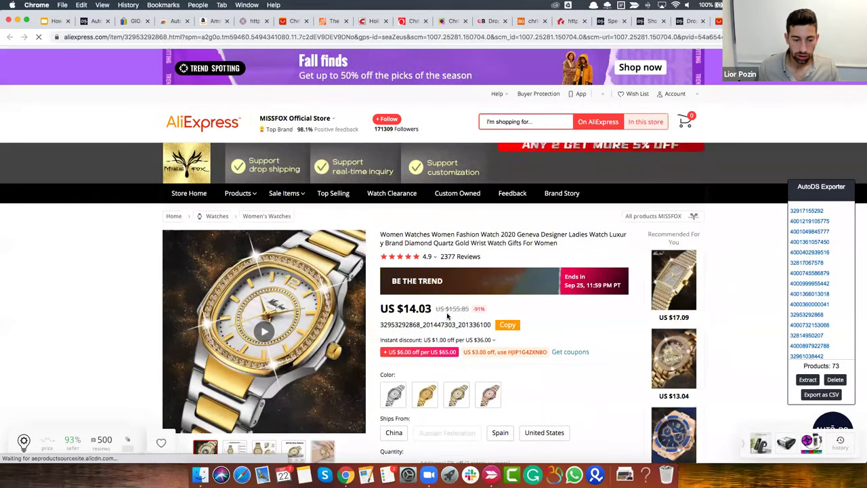
{"action": "left_click", "coordinate": [75, 439]}
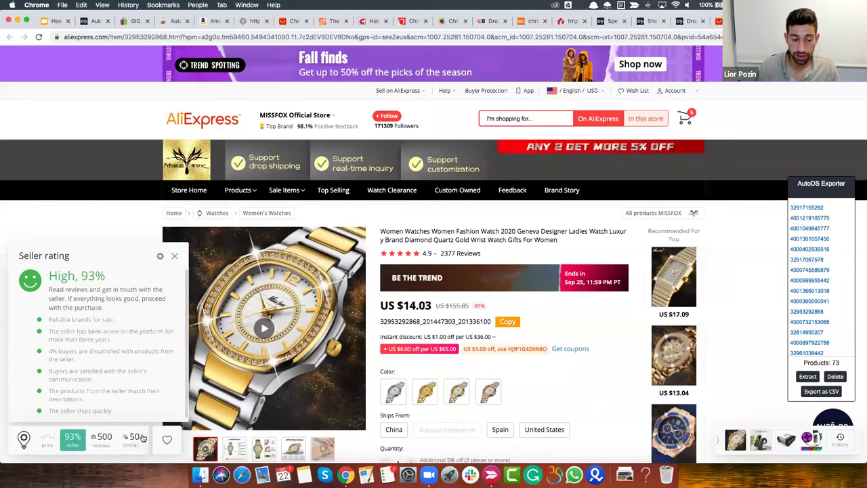
{"action": "left_click_drag", "start_coordinate": [98, 371], "coordinate": [70, 362]}
{"action": "left_click", "coordinate": [56, 434]}
{"action": "left_click", "coordinate": [67, 441]}
{"action": "left_click", "coordinate": [96, 180]}
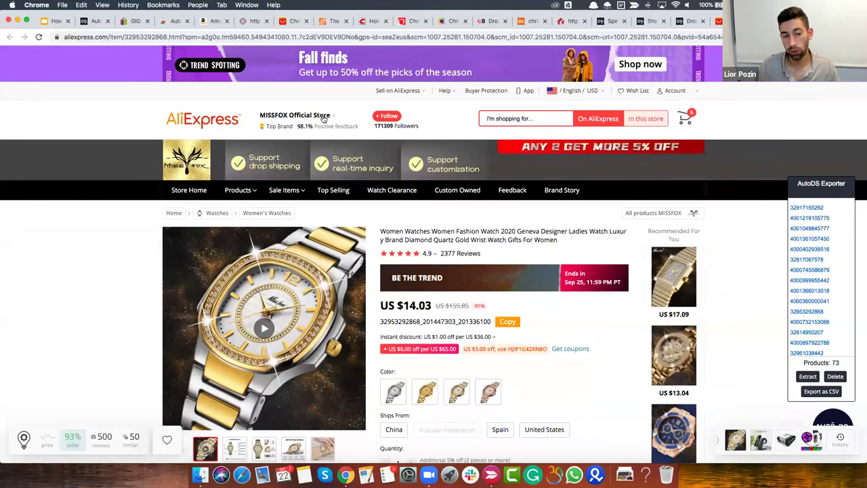
Step: Visit the MISSFOX Official Store from the watch's product page and open its Top Selling products
{"action": "mouse_move", "coordinate": [318, 119]}
{"action": "left_click", "coordinate": [524, 210]}
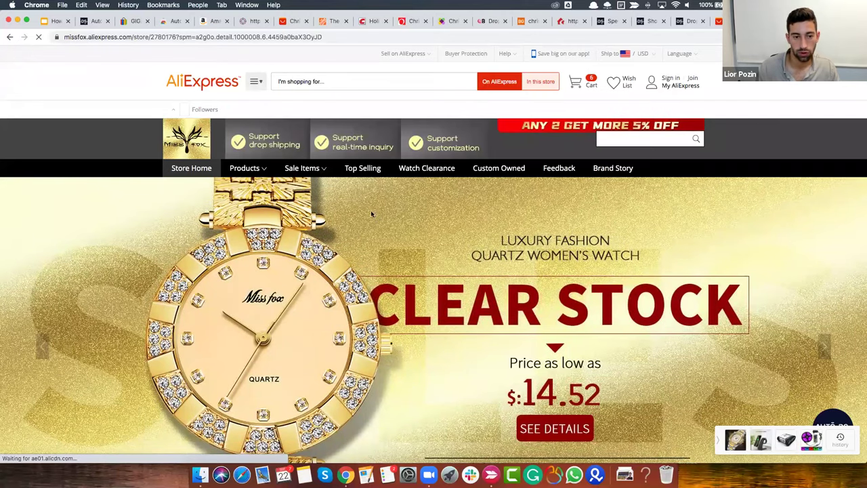
{"action": "key", "text": "super+bracketleft"}
{"action": "left_click", "coordinate": [334, 190]}
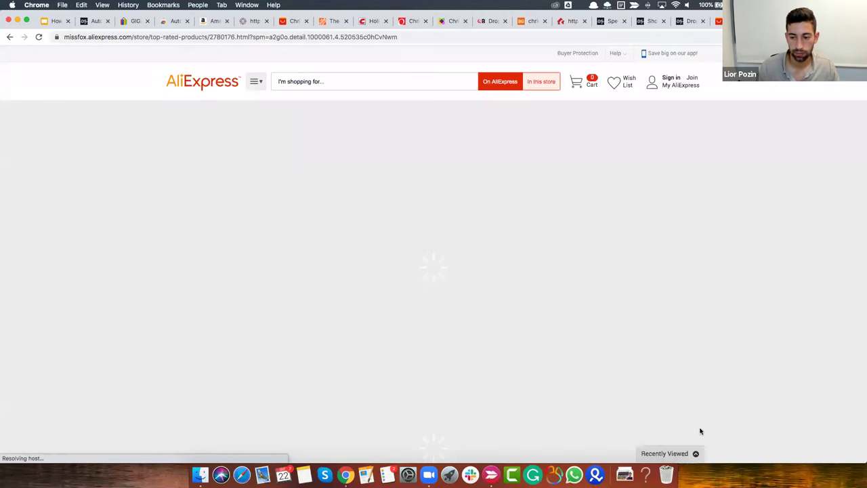
Step: Browse the MISSFOX top-selling watches and extract their product IDs with the AutoDS Exporter
{"action": "scroll", "coordinate": [746, 350], "scroll_direction": "down", "scroll_amount": 2}
{"action": "scroll", "coordinate": [799, 339], "scroll_direction": "down", "scroll_amount": 5}
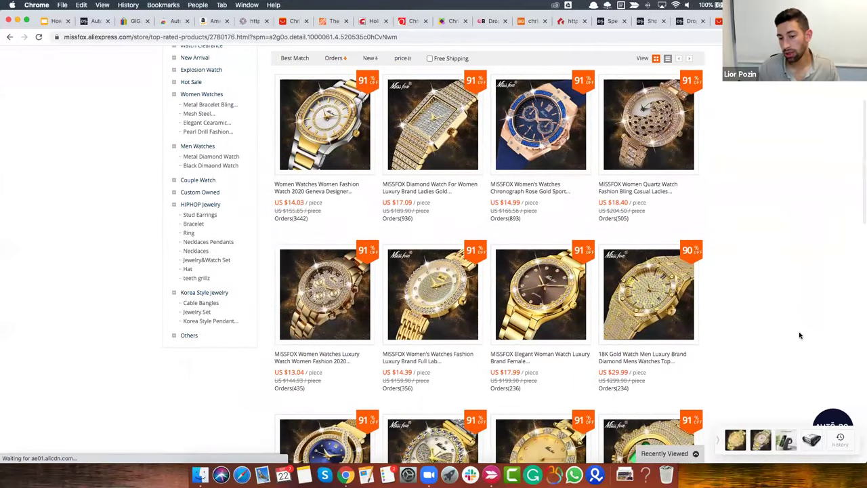
{"action": "scroll", "coordinate": [794, 335], "scroll_direction": "up", "scroll_amount": 8}
{"action": "scroll", "coordinate": [708, 296], "scroll_direction": "down", "scroll_amount": 5}
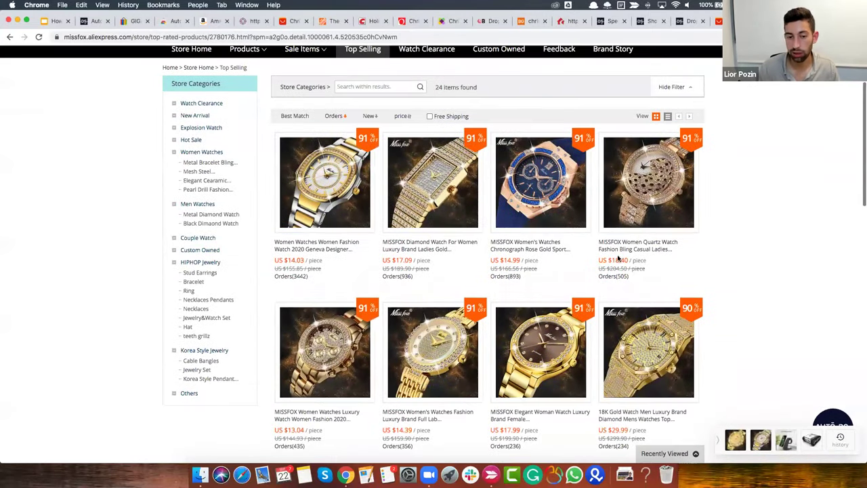
{"action": "scroll", "coordinate": [797, 388], "scroll_direction": "up", "scroll_amount": 5}
{"action": "scroll", "coordinate": [798, 389], "scroll_direction": "down", "scroll_amount": 5}
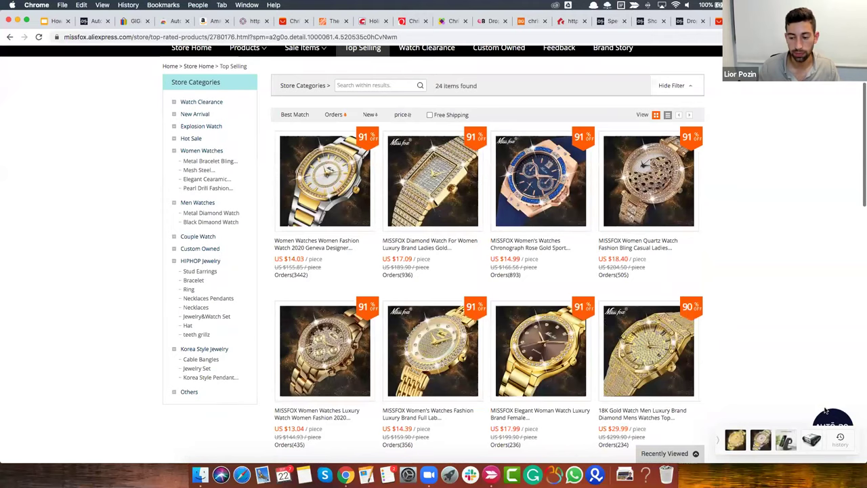
{"action": "left_click", "coordinate": [830, 427]}
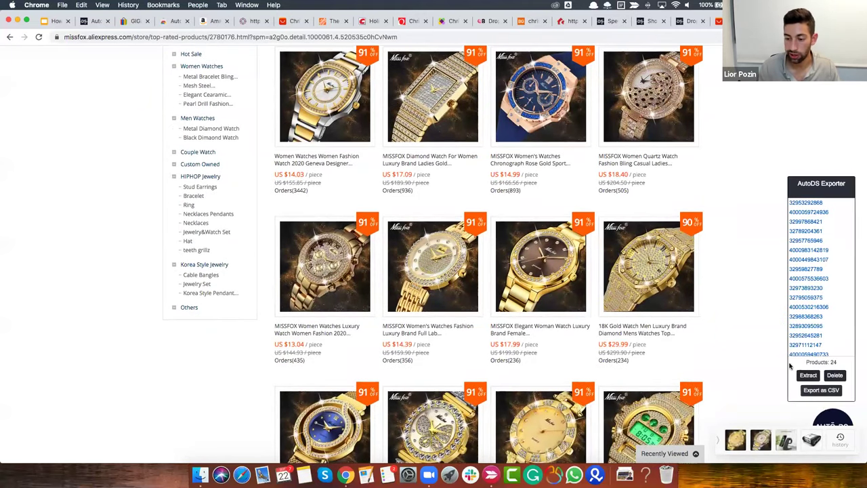
{"action": "scroll", "coordinate": [759, 344], "scroll_direction": "down", "scroll_amount": 10}
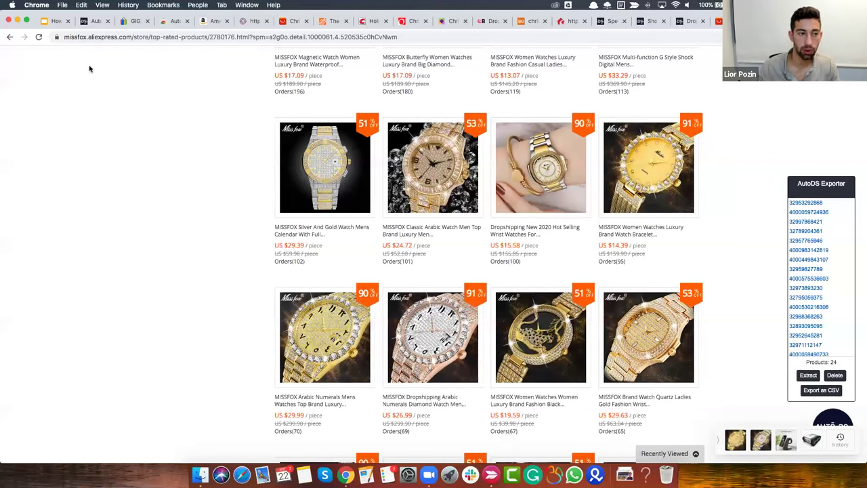
Step: Open the AutoDS account settings and highlight the Multiple Accounts Protection option
{"action": "left_click", "coordinate": [96, 22]}
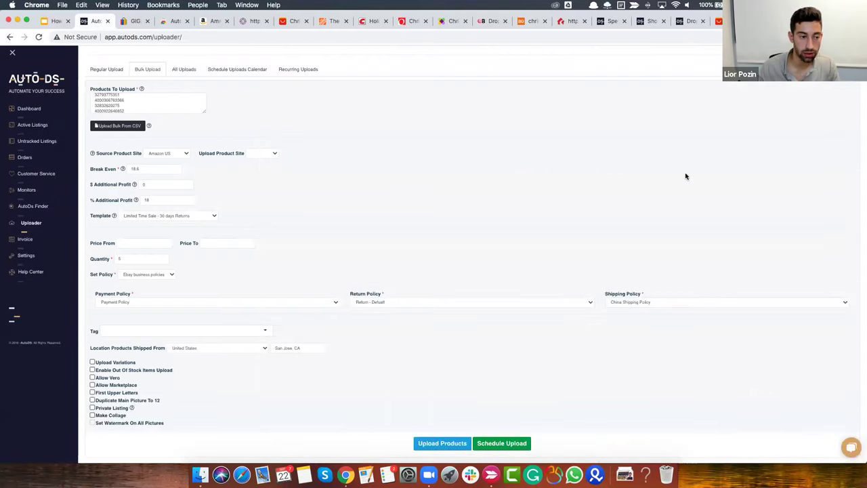
{"action": "left_click", "coordinate": [53, 262]}
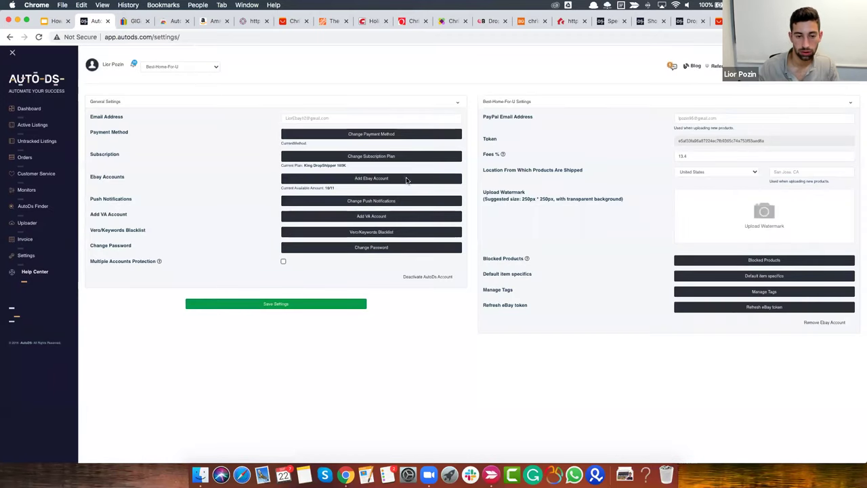
{"action": "triple_click", "coordinate": [116, 262]}
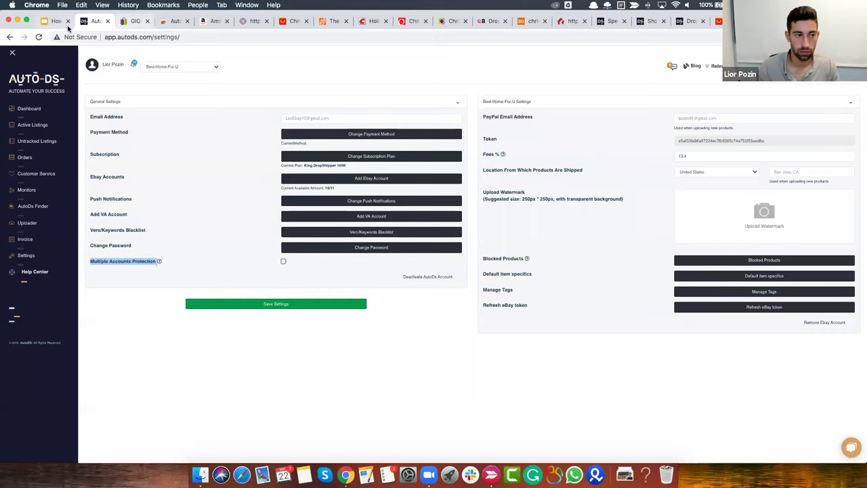
Step: Switch to the AutoDS Q4 special offer page and highlight its countdown timer
{"action": "left_click", "coordinate": [686, 21]}
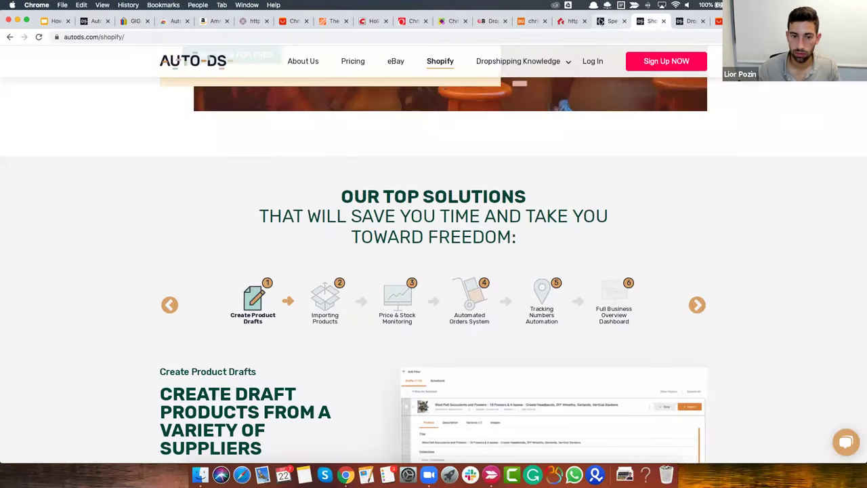
{"action": "left_click", "coordinate": [649, 21]}
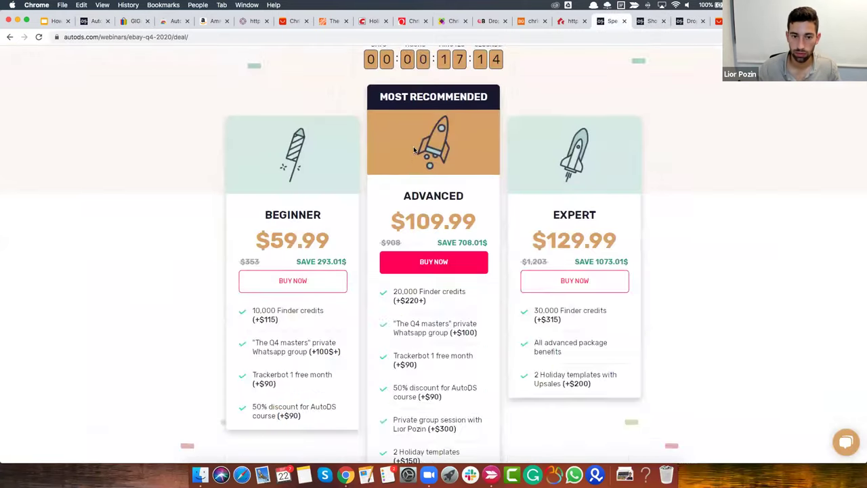
{"action": "left_click", "coordinate": [608, 21]}
{"action": "left_click_drag", "start_coordinate": [502, 202], "coordinate": [360, 201]}
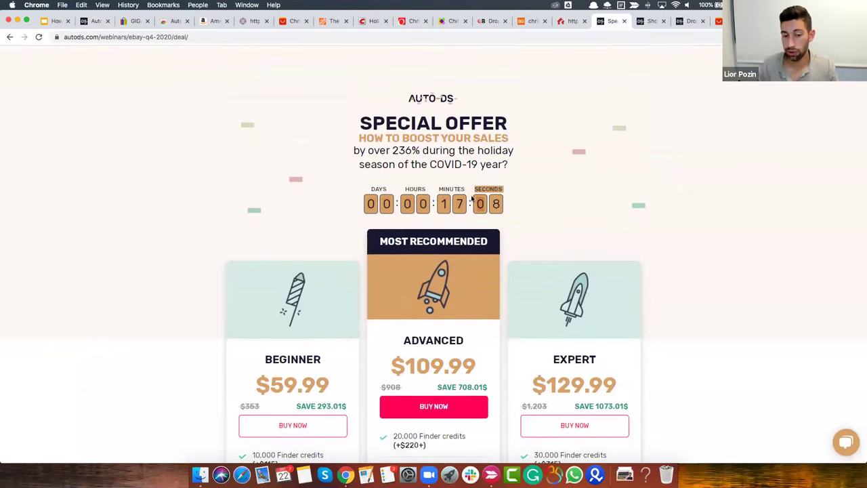
Step: Review the three offer packages and highlight the Expert package's 30,000 Finder credits and their +$315 value
{"action": "scroll", "coordinate": [429, 234], "scroll_direction": "down", "scroll_amount": 2}
{"action": "scroll", "coordinate": [429, 237], "scroll_direction": "down", "scroll_amount": 4}
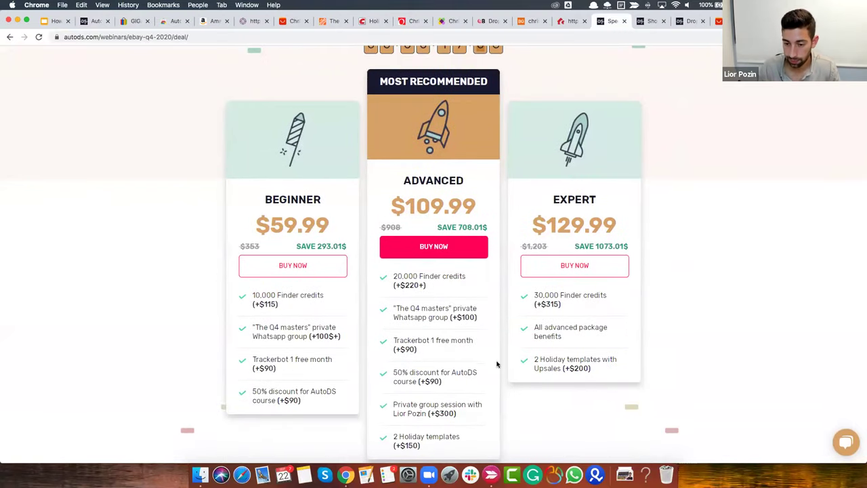
{"action": "scroll", "coordinate": [677, 373], "scroll_direction": "down", "scroll_amount": 1}
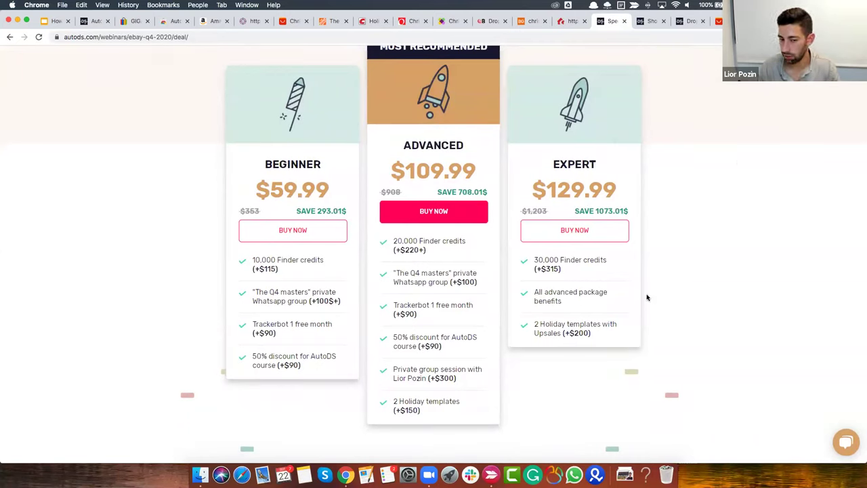
{"action": "scroll", "coordinate": [646, 294], "scroll_direction": "down", "scroll_amount": 2}
{"action": "scroll", "coordinate": [471, 277], "scroll_direction": "up", "scroll_amount": 1}
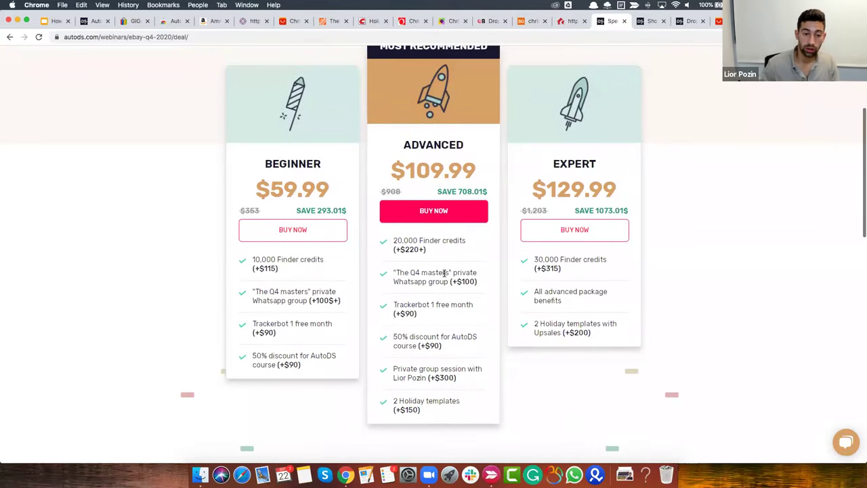
{"action": "left_click_drag", "start_coordinate": [575, 263], "coordinate": [524, 259]}
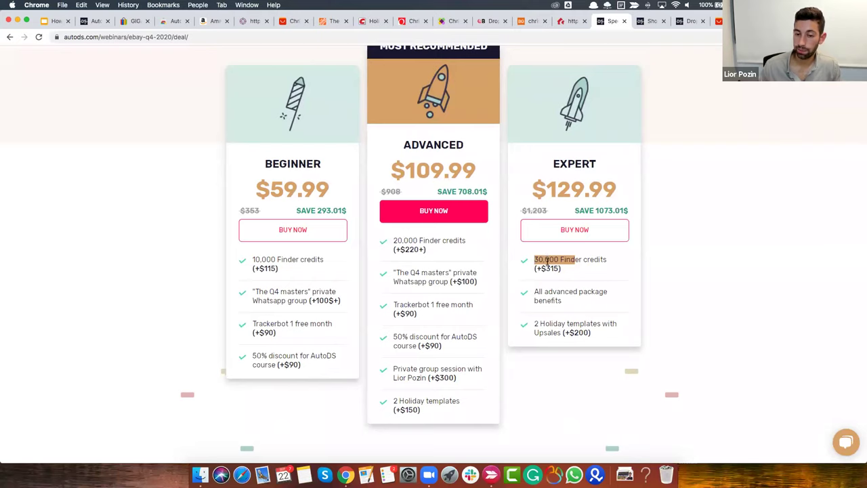
{"action": "left_click_drag", "start_coordinate": [565, 274], "coordinate": [537, 269]}
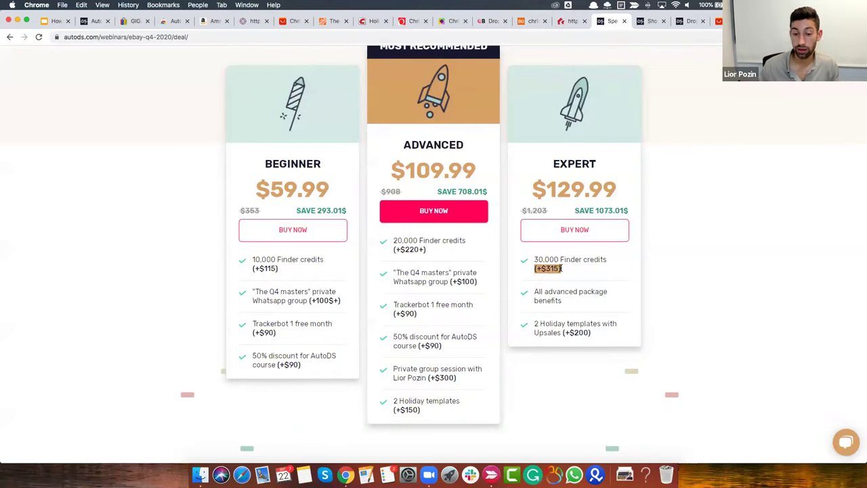
Step: Highlight "The Q4 masters" private Whatsapp group benefit in the Advanced package
{"action": "left_click_drag", "start_coordinate": [471, 262], "coordinate": [381, 161]}
{"action": "left_click", "coordinate": [412, 274]}
{"action": "left_click_drag", "start_coordinate": [446, 272], "coordinate": [478, 285]}
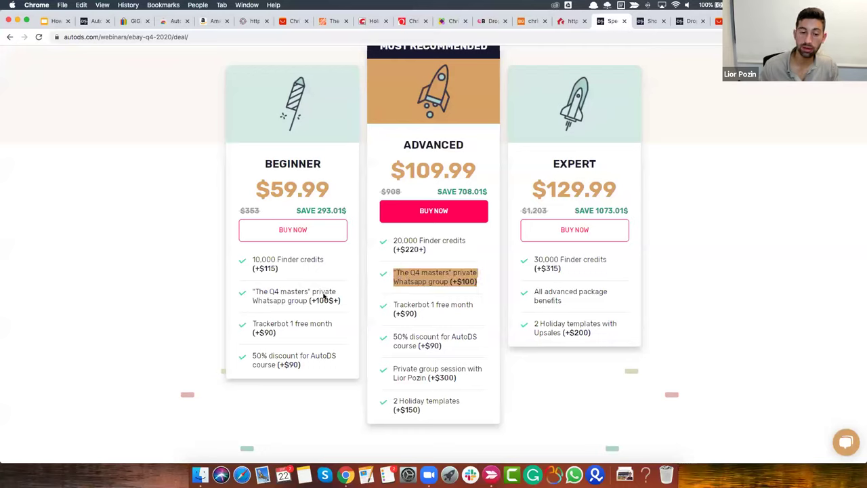
Step: Highlight the Advanced package's Trackerbot free month and its 50% discount for the AutoDS course
{"action": "left_click", "coordinate": [439, 318]}
{"action": "left_click_drag", "start_coordinate": [445, 328], "coordinate": [397, 301]}
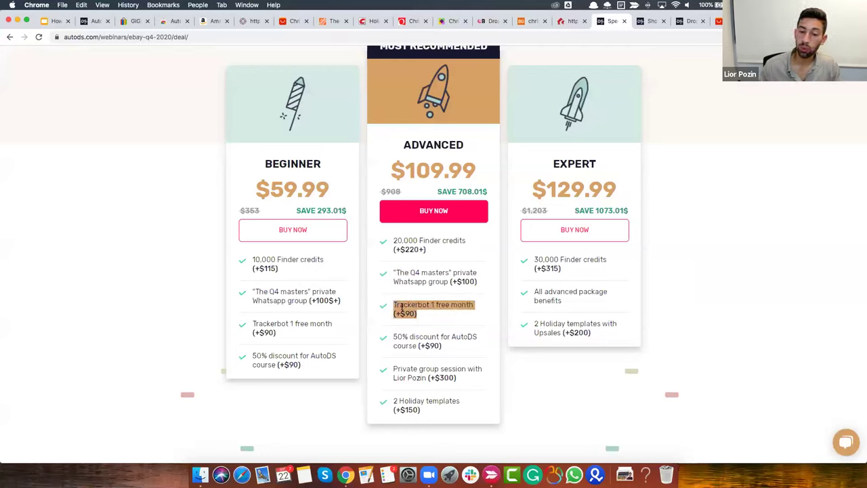
{"action": "triple_click", "coordinate": [402, 307]}
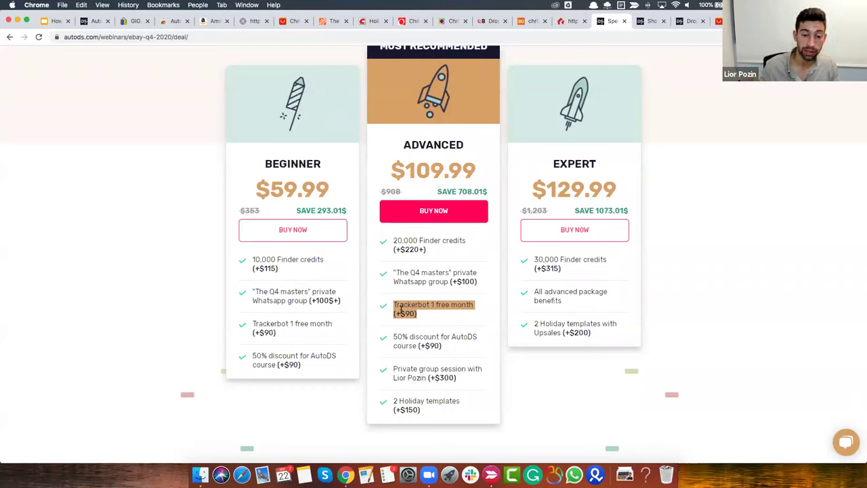
{"action": "triple_click", "coordinate": [403, 343]}
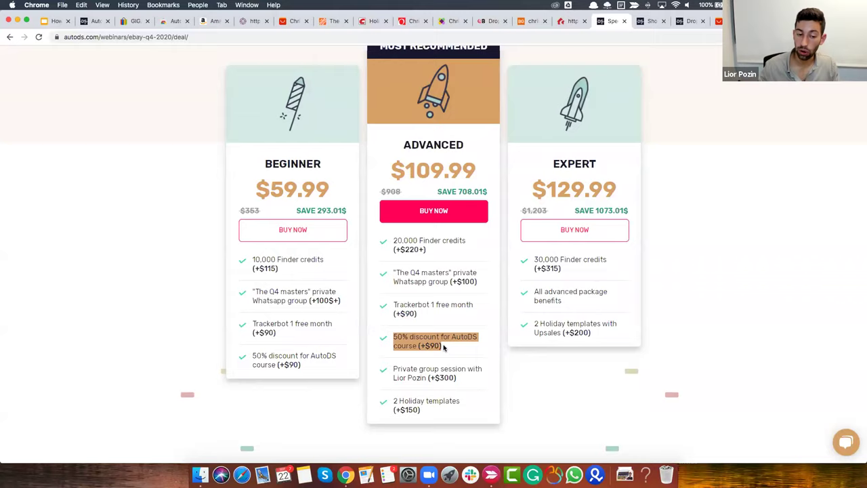
Step: Highlight the private group session benefit worth +$300 in the Advanced package
{"action": "scroll", "coordinate": [433, 290], "scroll_direction": "down", "scroll_amount": 1}
{"action": "left_click", "coordinate": [444, 341]}
{"action": "triple_click", "coordinate": [459, 330]}
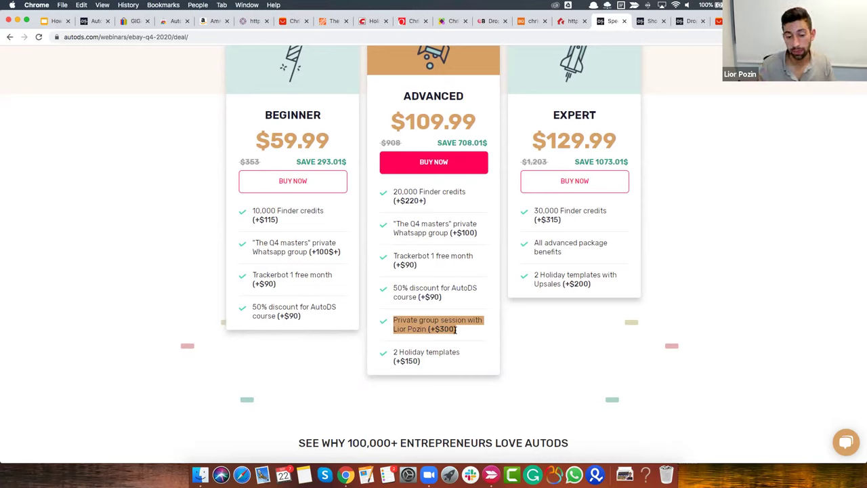
Step: Point out the two Holiday templates in the Advanced package and highlight the Expert package's two Holiday templates with Upsales
{"action": "left_click", "coordinate": [413, 363]}
{"action": "triple_click", "coordinate": [449, 364]}
{"action": "left_click_drag", "start_coordinate": [450, 364], "coordinate": [399, 347]}
{"action": "left_click_drag", "start_coordinate": [591, 288], "coordinate": [523, 275]}
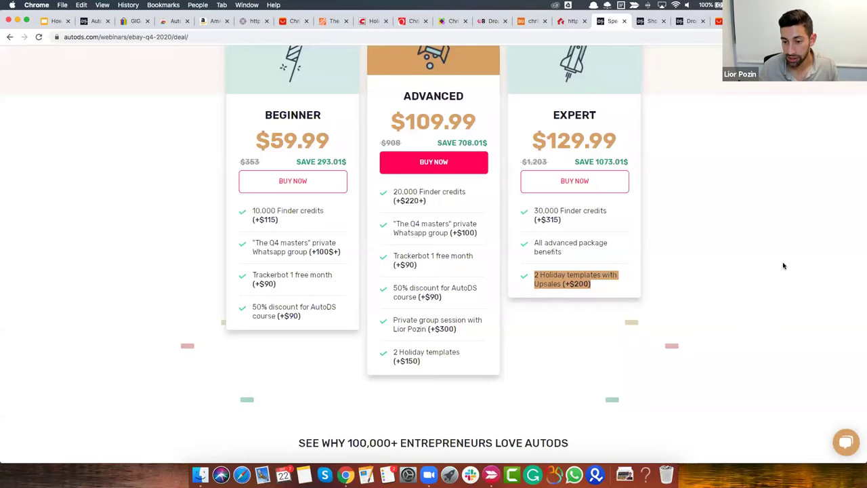
Step: Return to the AutoDS account and open the Uploader's form for adding a new template
{"action": "left_click", "coordinate": [94, 23]}
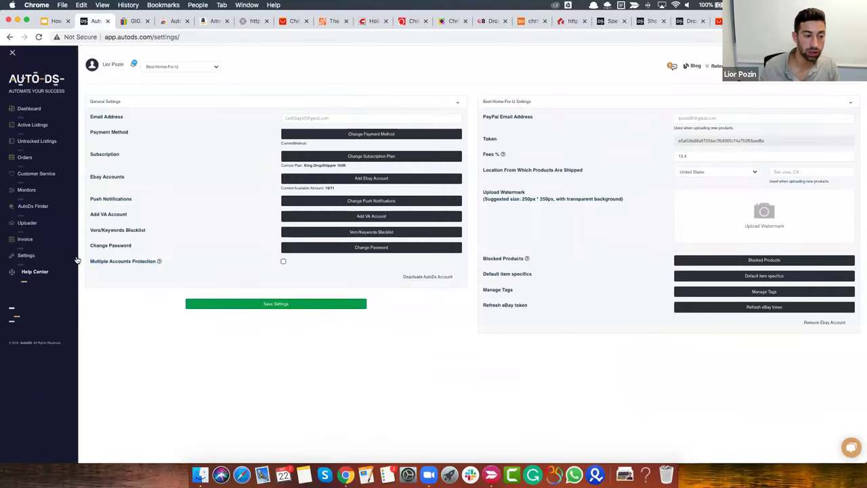
{"action": "left_click", "coordinate": [52, 224]}
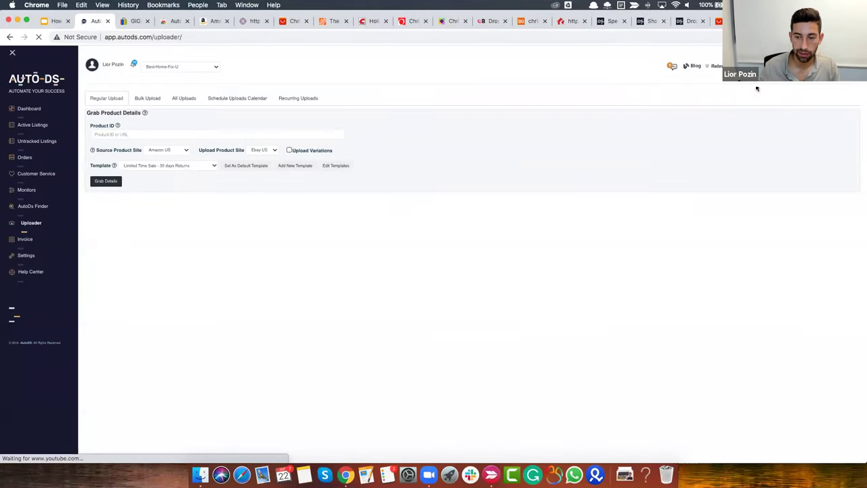
{"action": "left_click_drag", "start_coordinate": [756, 88], "coordinate": [635, 163]}
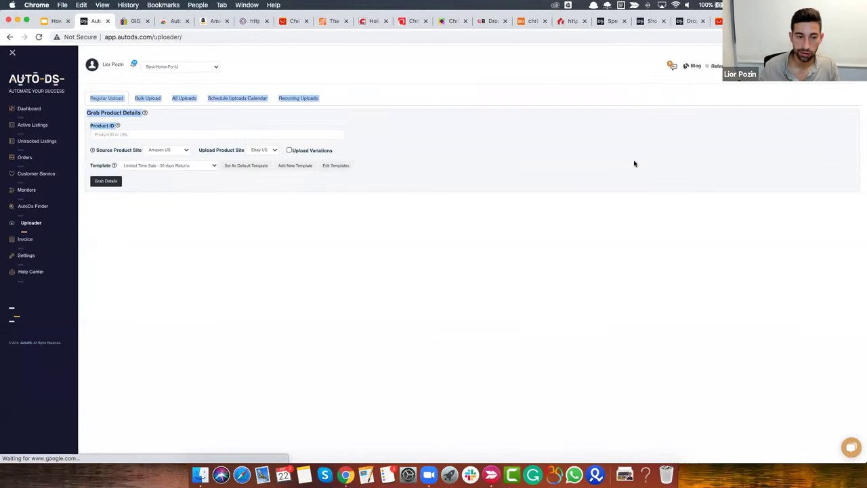
{"action": "left_click", "coordinate": [292, 168]}
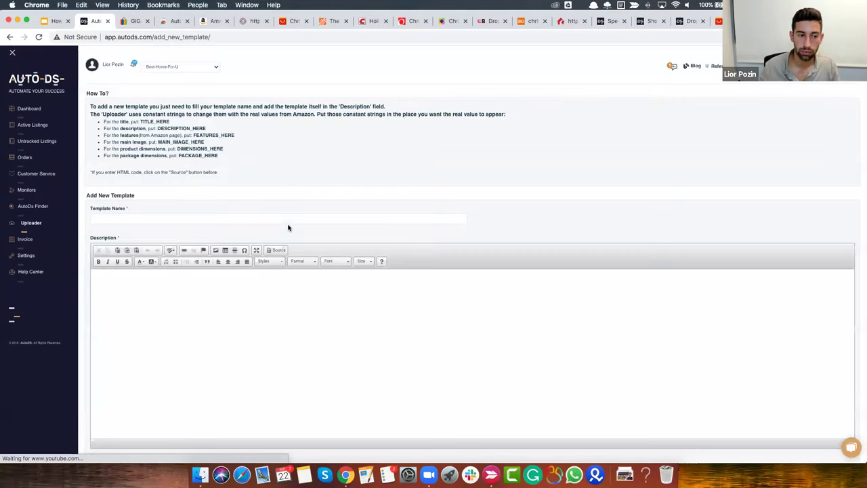
Step: Examine and highlight the How To instructions on the placeholder strings used in a new template's description
{"action": "scroll", "coordinate": [288, 228], "scroll_direction": "down", "scroll_amount": 2}
{"action": "scroll", "coordinate": [283, 213], "scroll_direction": "up", "scroll_amount": 2}
{"action": "left_click_drag", "start_coordinate": [201, 158], "coordinate": [89, 103]}
{"action": "left_click", "coordinate": [207, 132]}
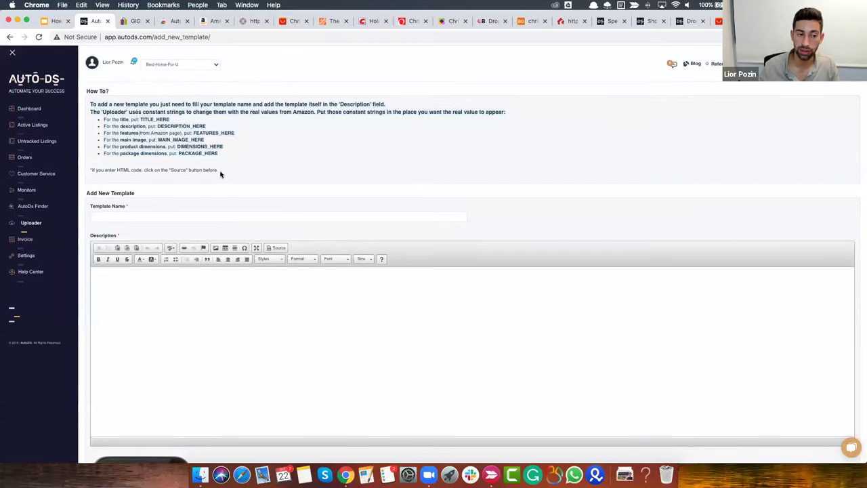
{"action": "left_click_drag", "start_coordinate": [271, 173], "coordinate": [102, 123]}
{"action": "left_click", "coordinate": [222, 169]}
{"action": "left_click_drag", "start_coordinate": [237, 160], "coordinate": [99, 92]}
{"action": "left_click", "coordinate": [291, 151]}
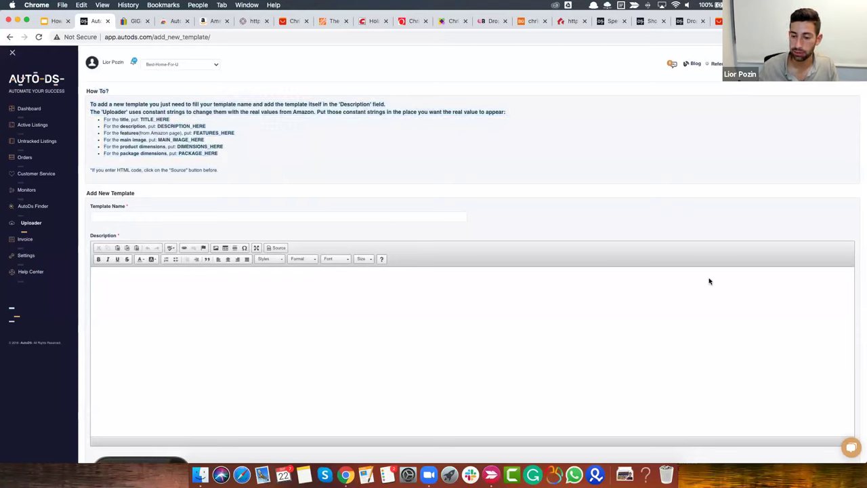